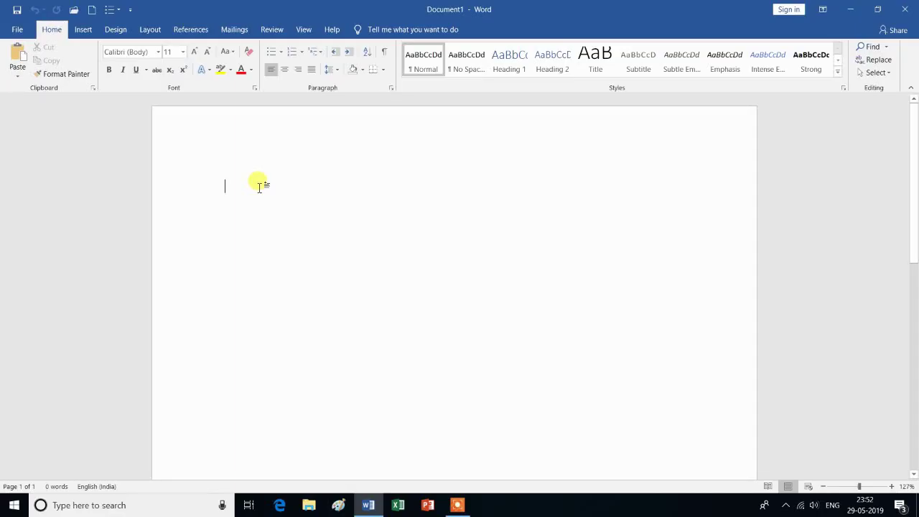
- Insert the flowers 4 photo from the New Volume (F:) drive onto the blank page
click(85, 30)
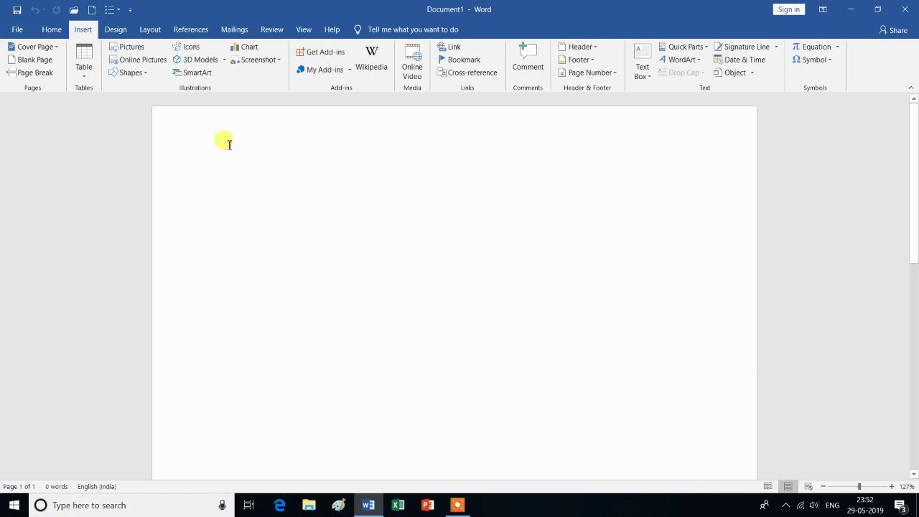
click(132, 48)
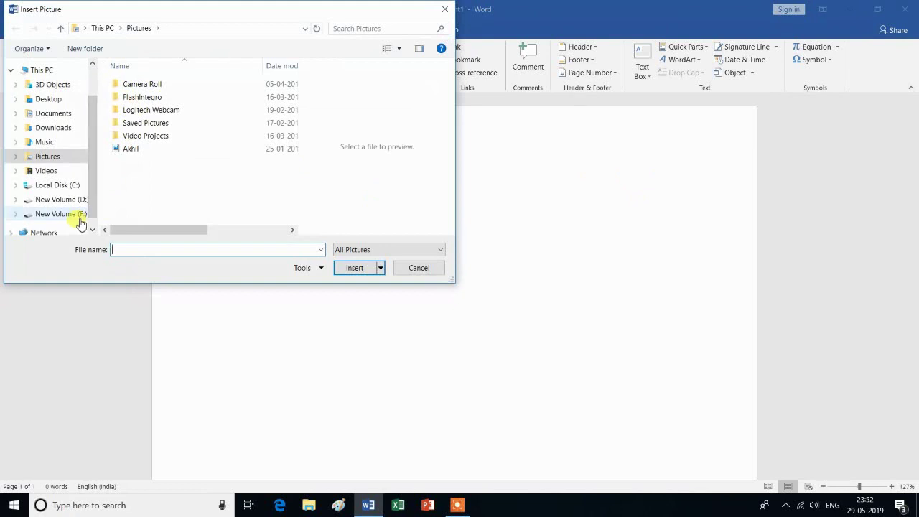
click(81, 216)
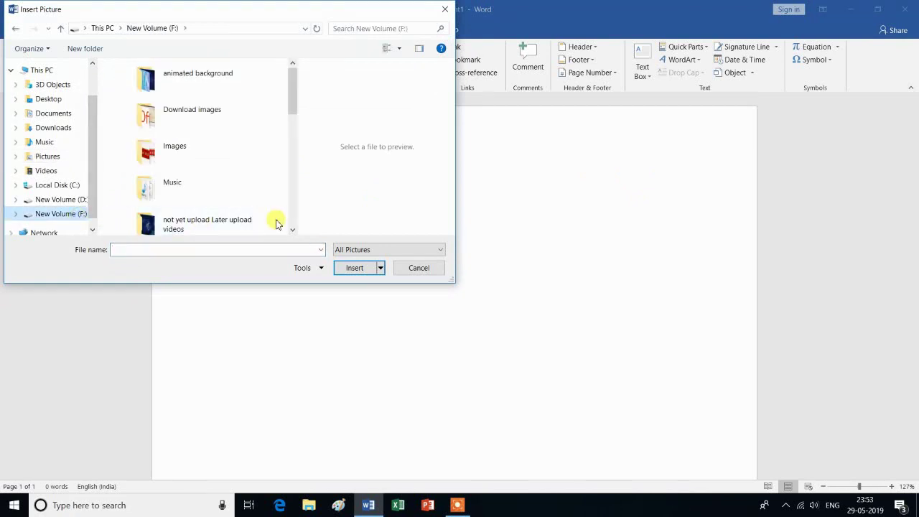
drag(293, 233, 293, 232)
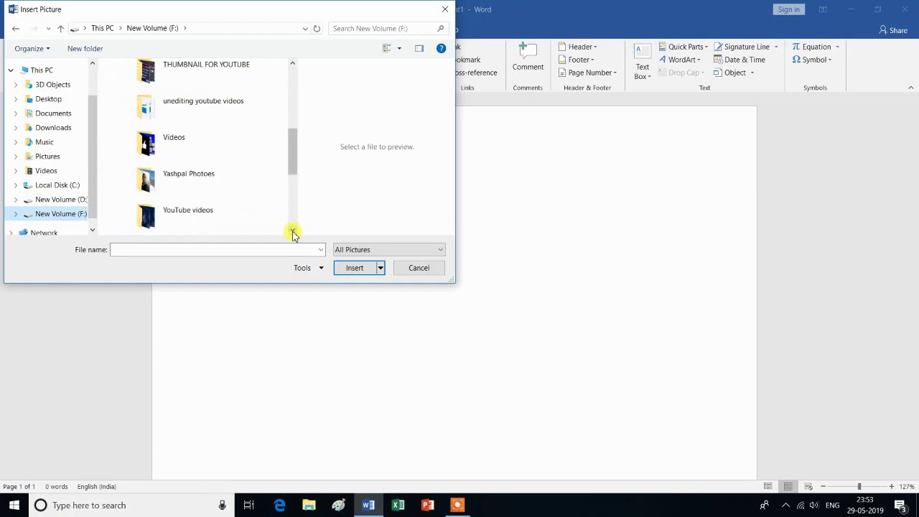
click(293, 233)
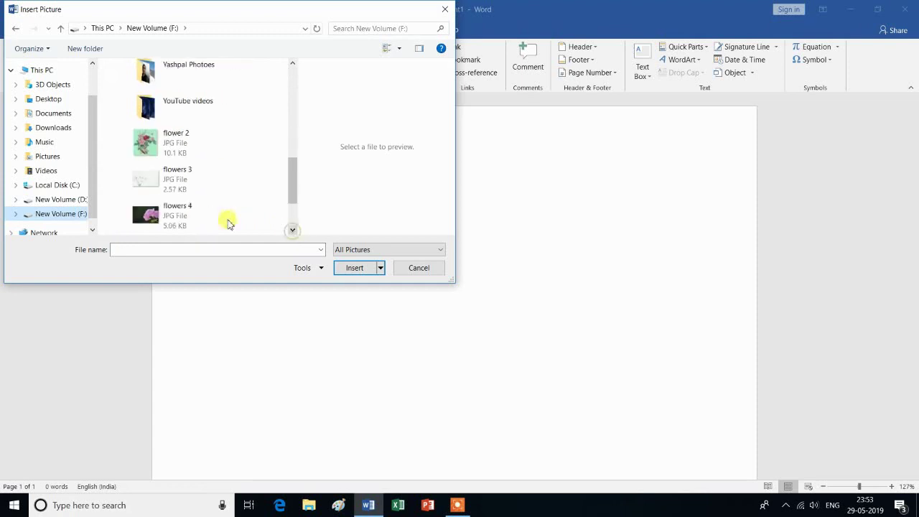
click(194, 219)
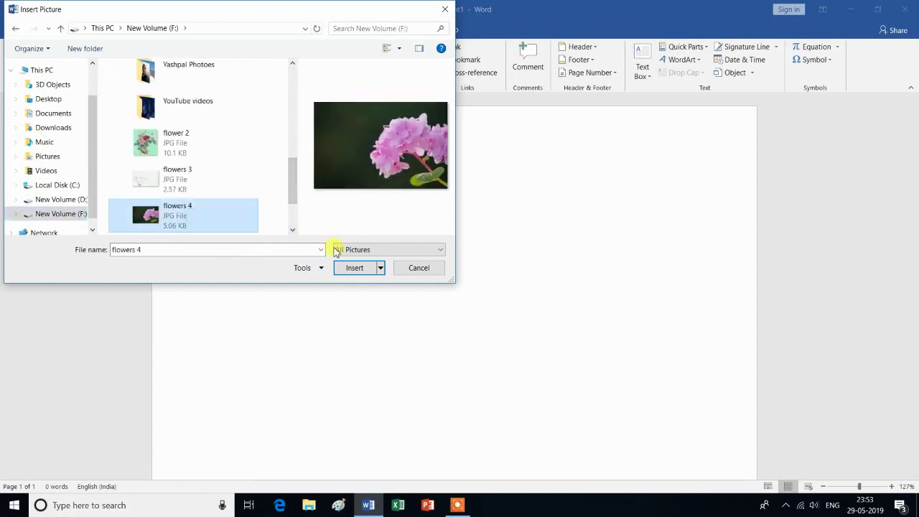
click(355, 270)
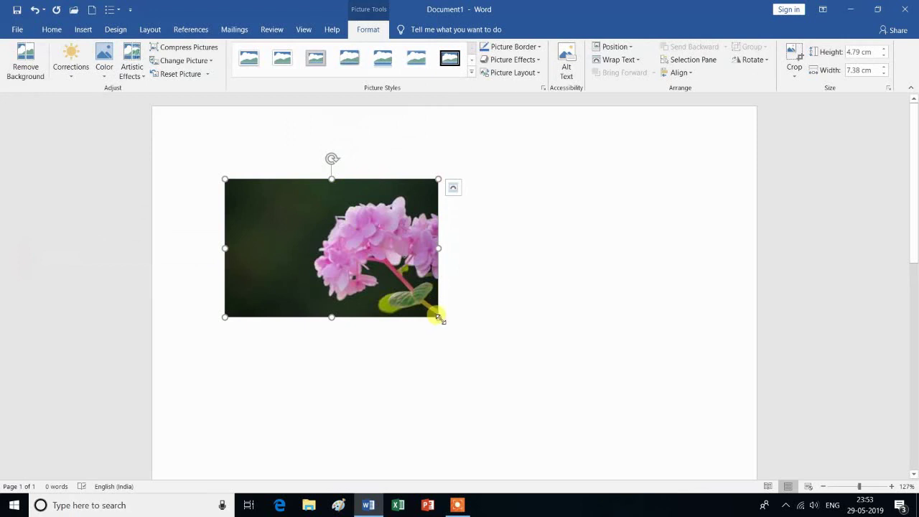
- Resize the flower photo to 11.17 cm wide and 9.03 cm tall, then delete it
mouse_move(439, 317)
mouse_down()
mouse_move(356, 239)
mouse_move(420, 303)
mouse_move(560, 385)
mouse_up()
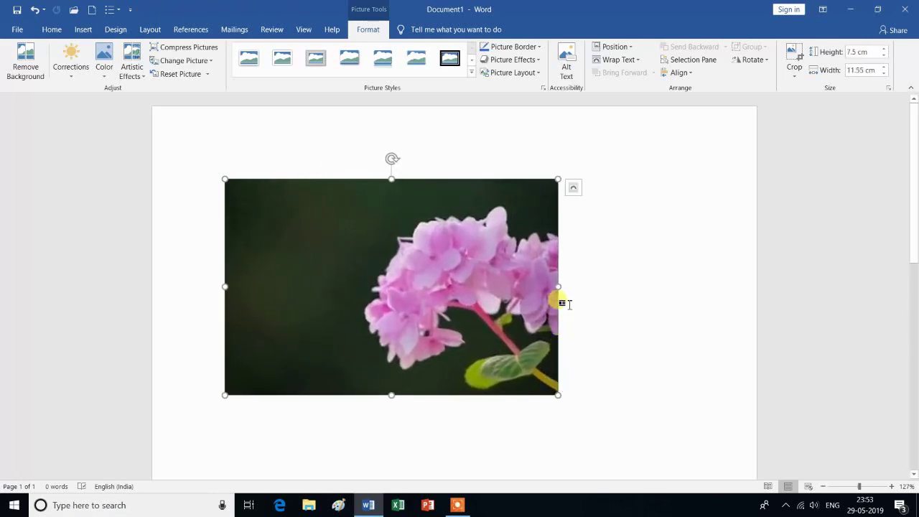
drag(559, 286, 662, 287)
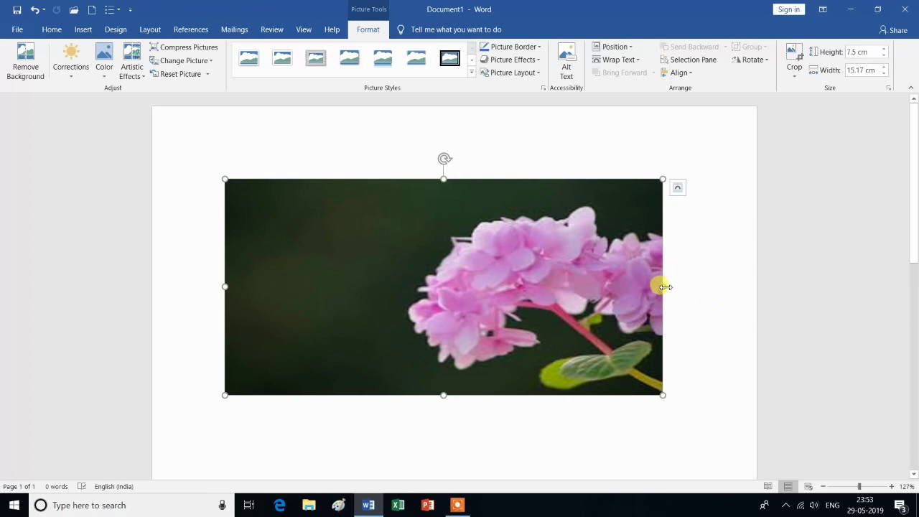
drag(662, 287, 548, 287)
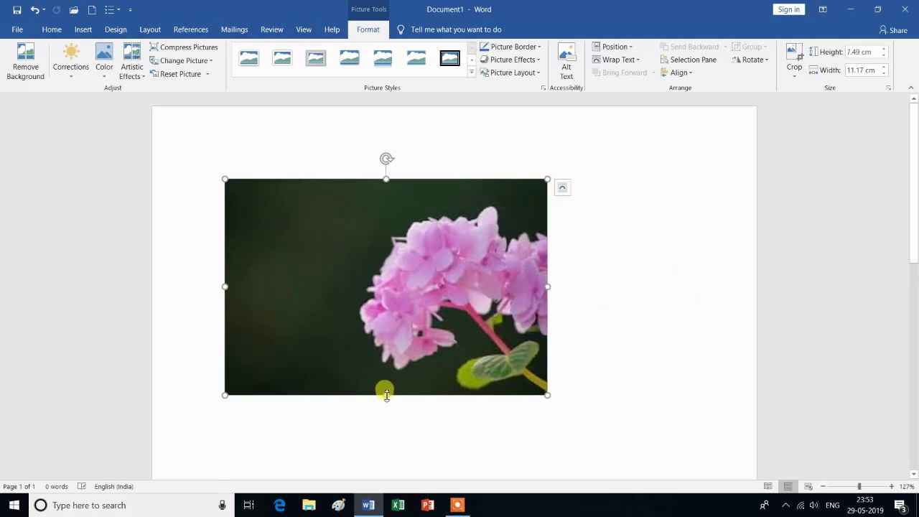
drag(387, 394, 387, 439)
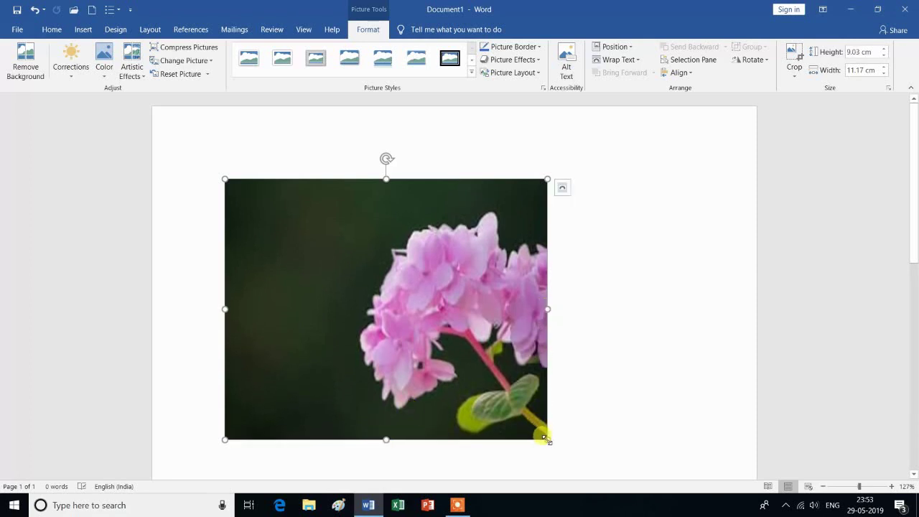
drag(545, 438, 428, 308)
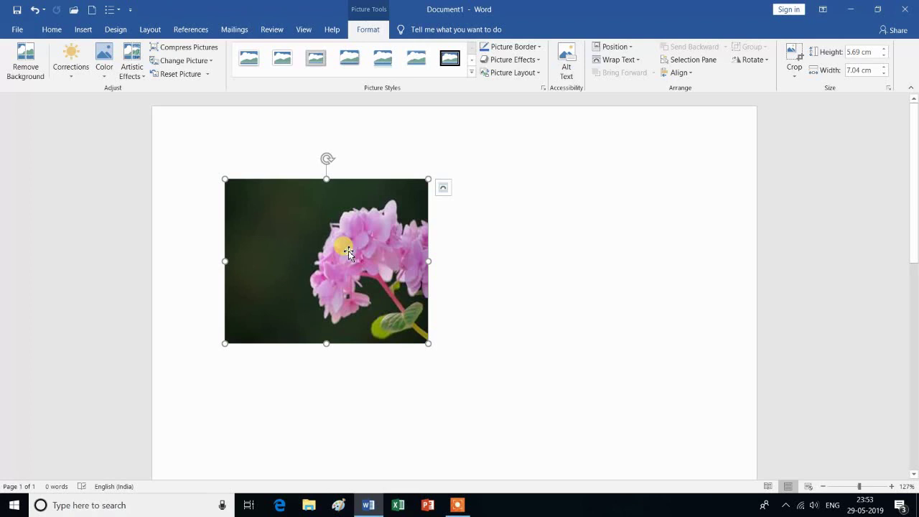
key(Delete)
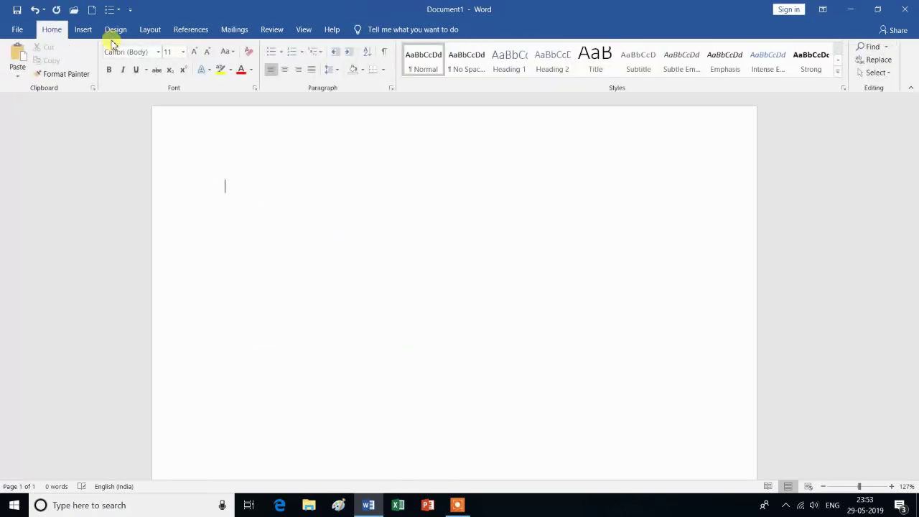
- Search online pictures for 'flower' and insert the orange lily illustration
click(82, 30)
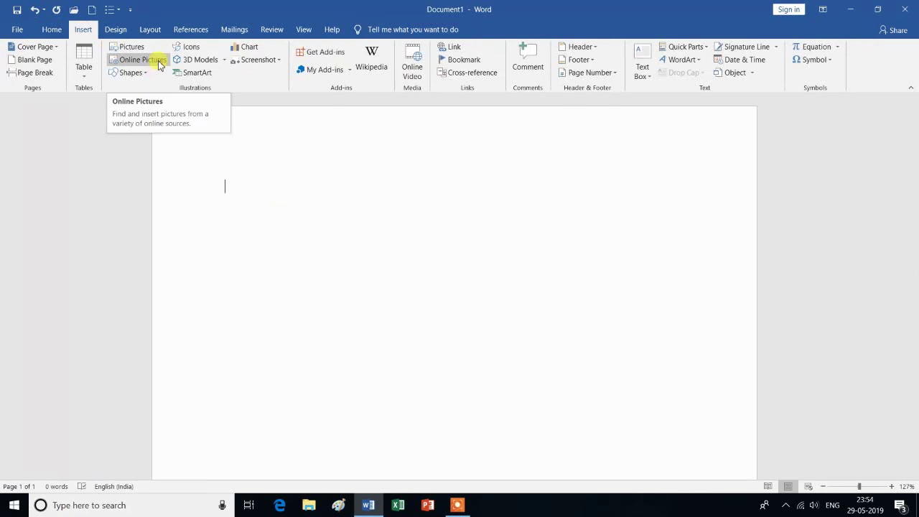
click(160, 64)
text(flower)
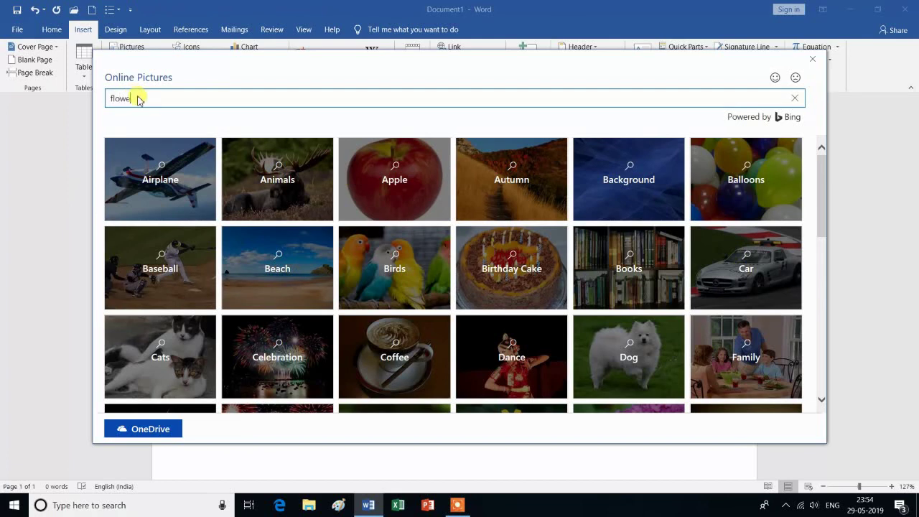
key(Return)
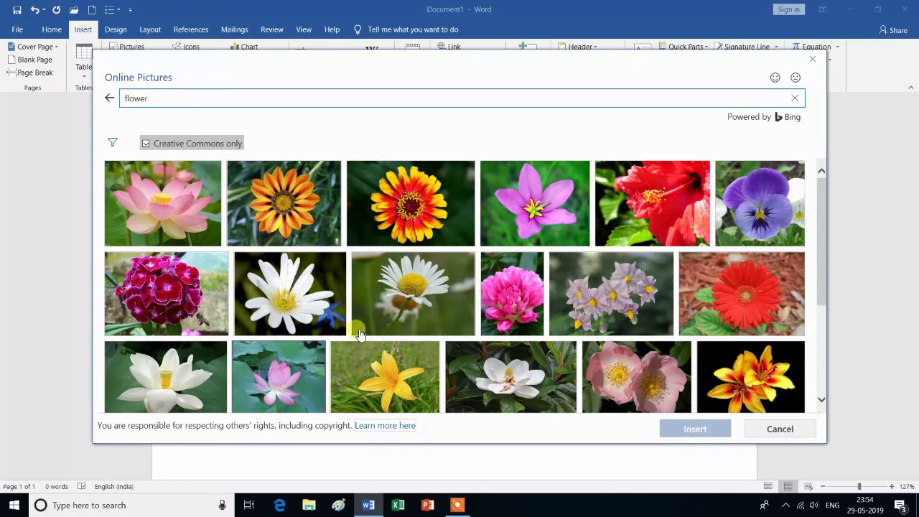
click(822, 402)
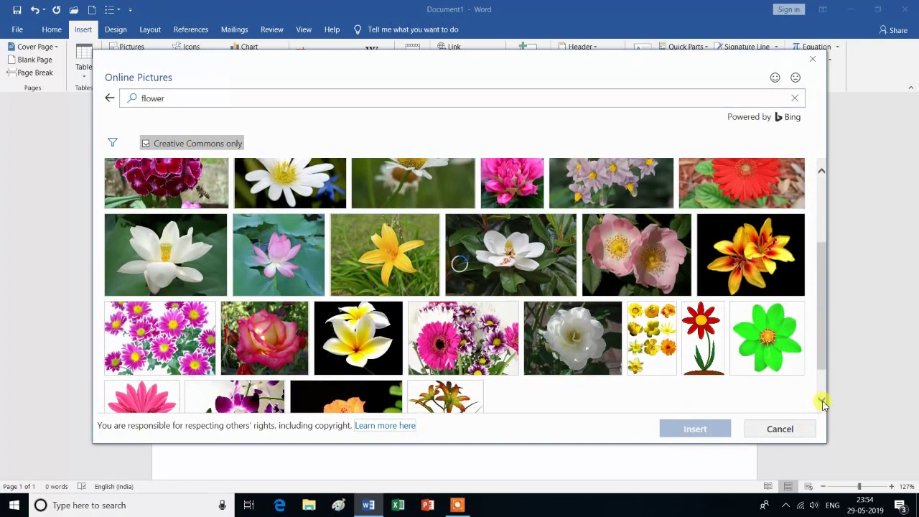
click(822, 402)
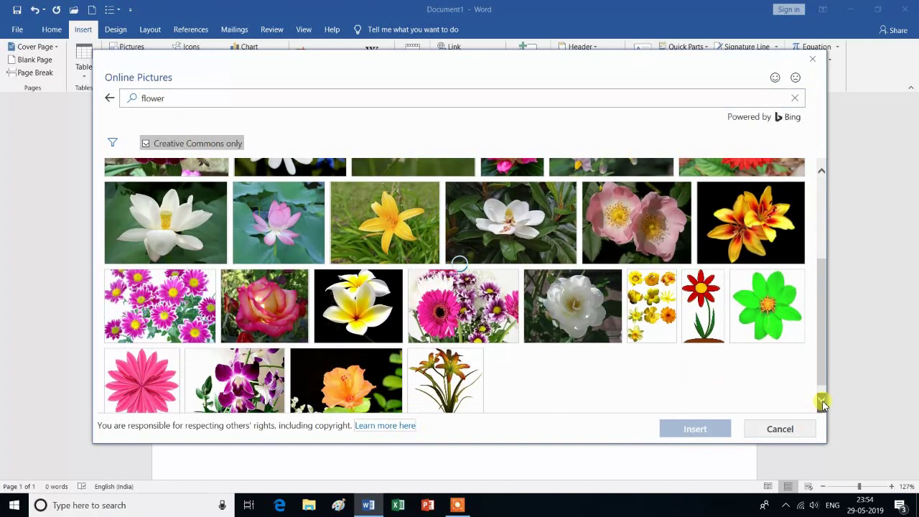
click(822, 402)
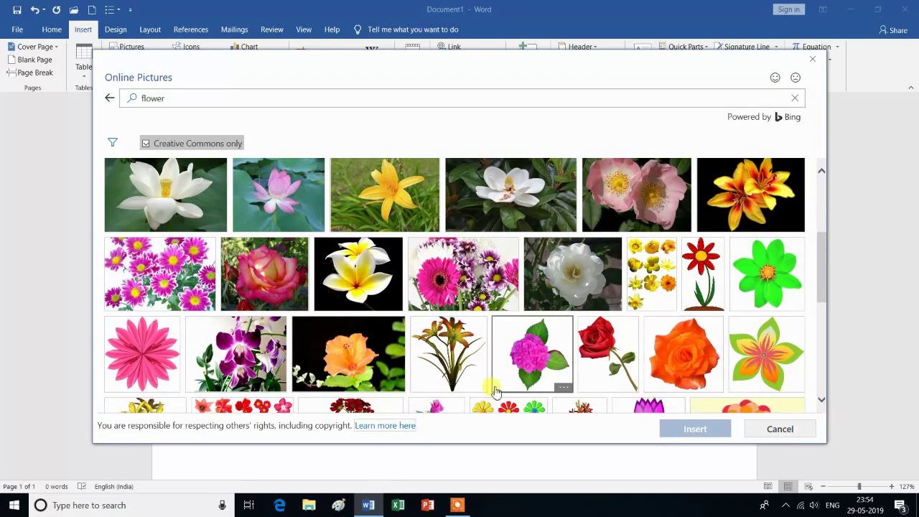
click(439, 357)
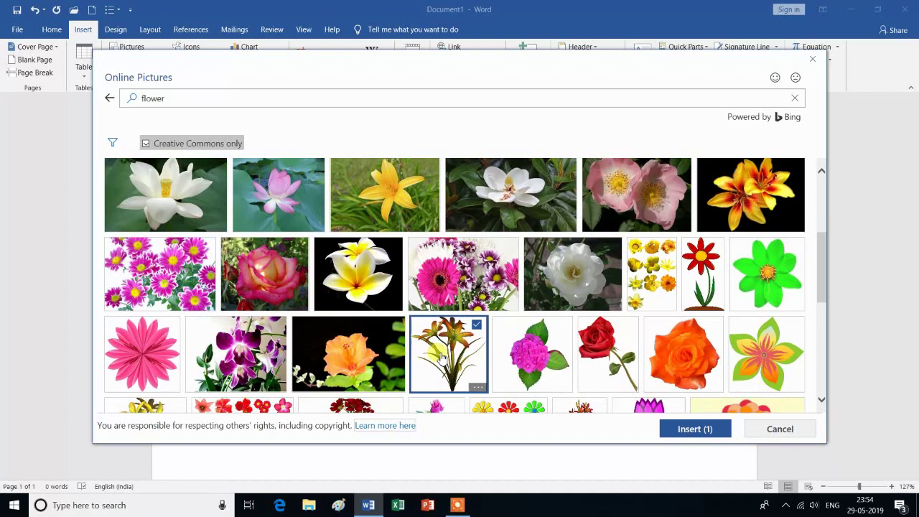
click(691, 429)
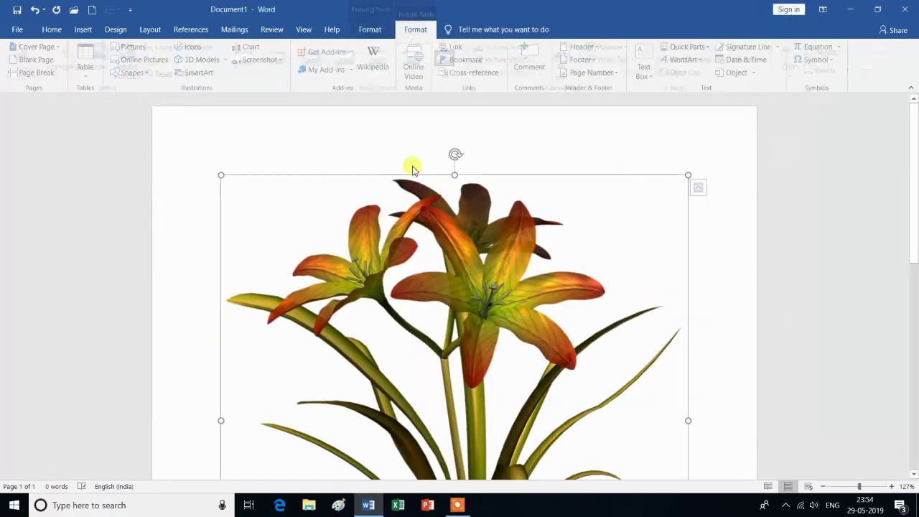
- Shrink the lily picture from its corner to 8.18 cm wide
scroll(632, 314, down, 3)
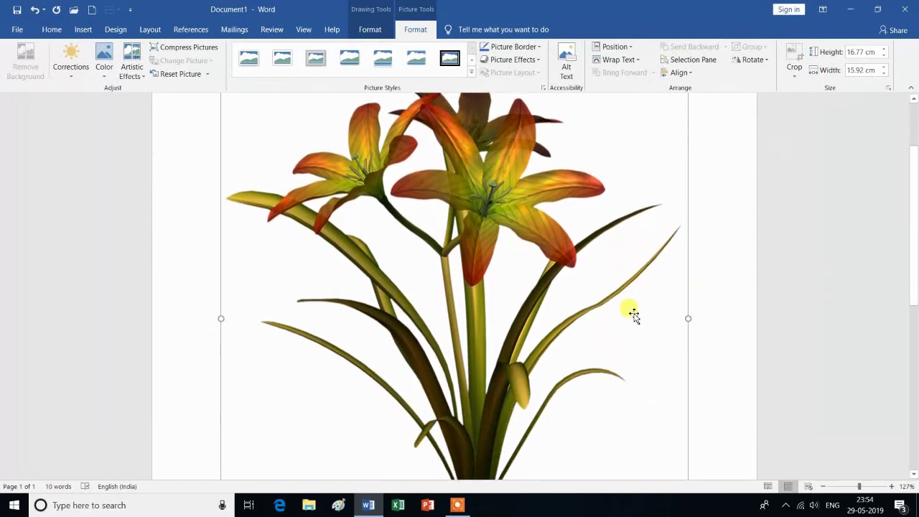
scroll(632, 314, up, 1)
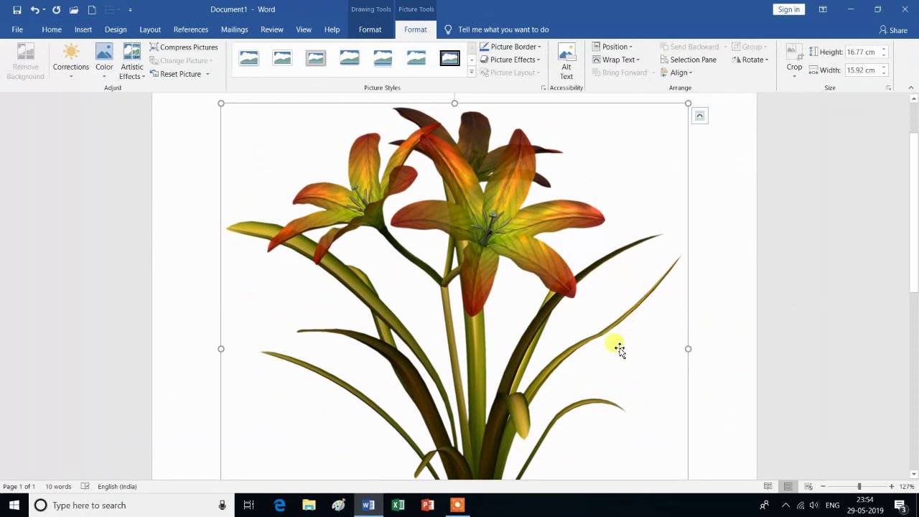
scroll(619, 349, down, 1)
scroll(616, 348, up, 2)
scroll(616, 348, down, 5)
scroll(617, 348, down, 2)
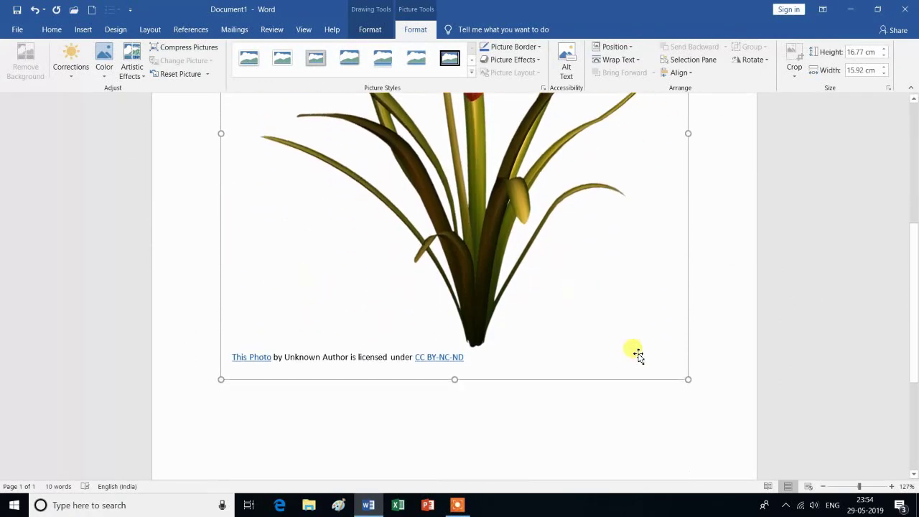
drag(686, 379, 529, 259)
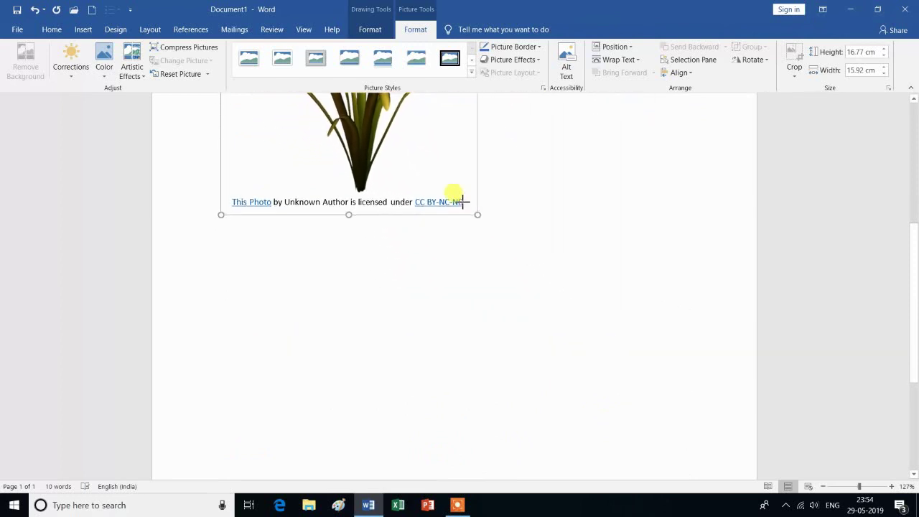
drag(529, 259, 466, 209)
- Widen the lily picture to 10.09 cm and adjust its height from the bottom edge
scroll(494, 398, up, 2)
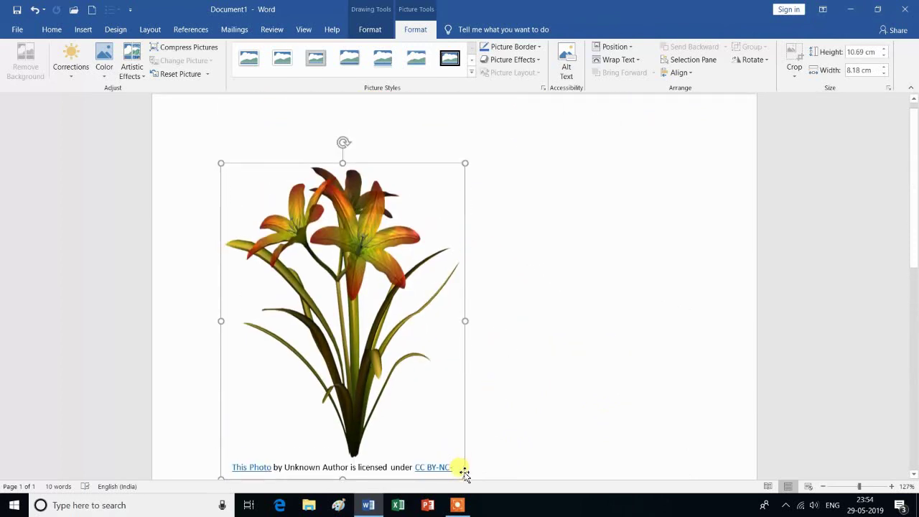
scroll(479, 444, down, 1)
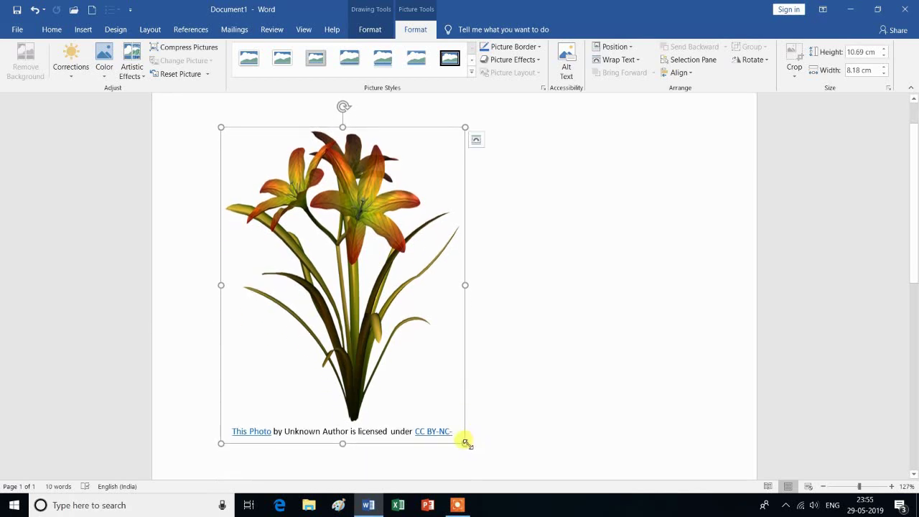
drag(465, 441, 402, 268)
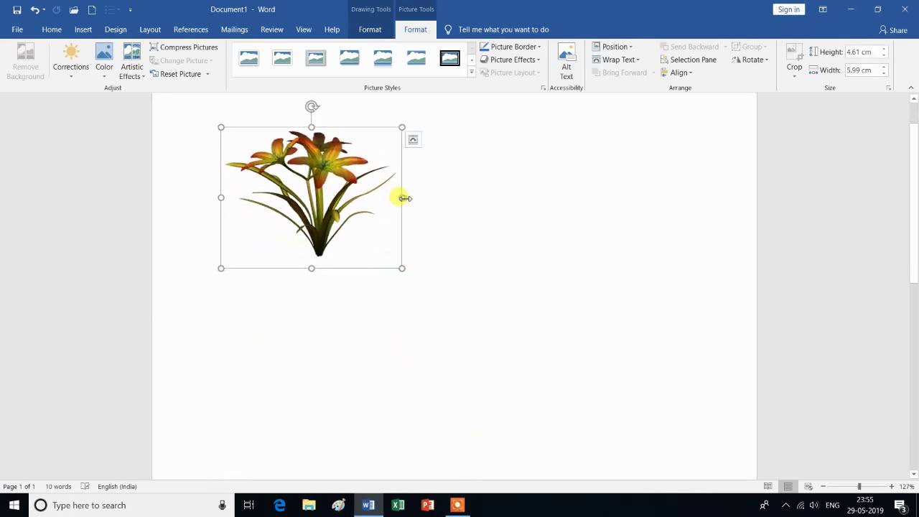
drag(404, 198, 520, 200)
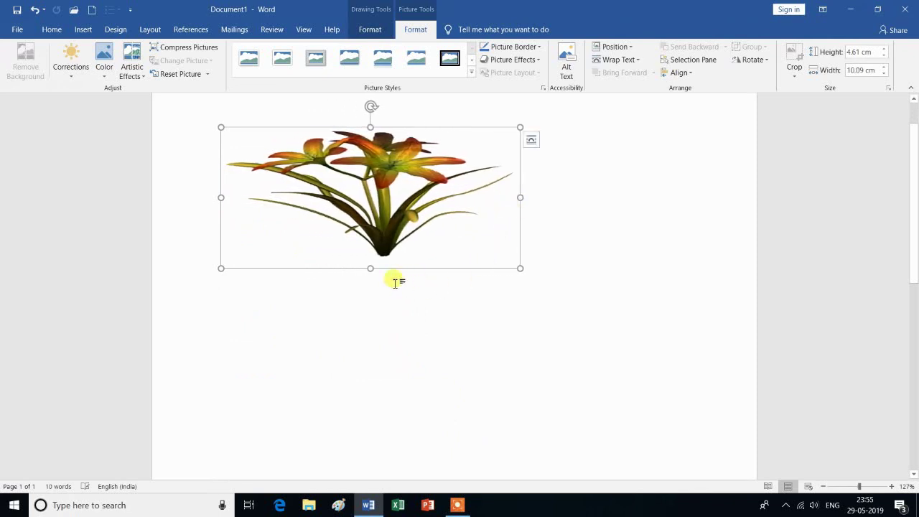
drag(370, 268, 390, 450)
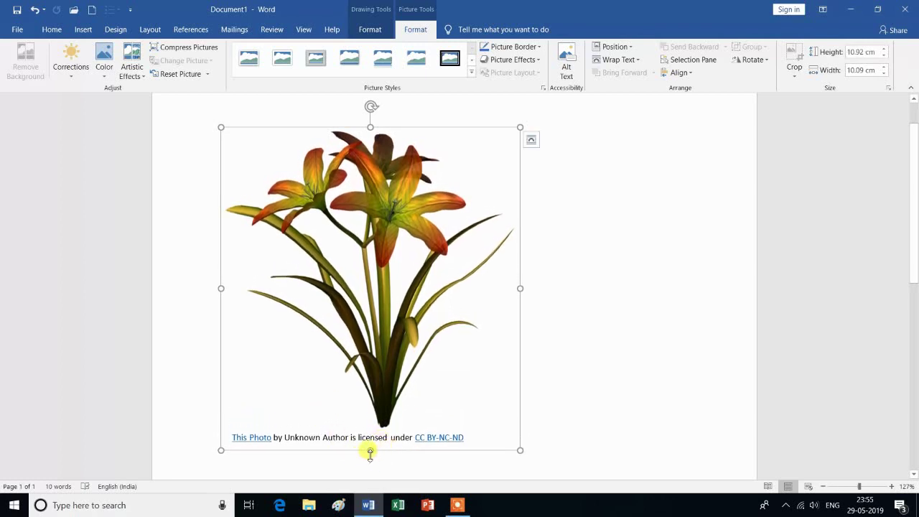
drag(370, 454, 365, 398)
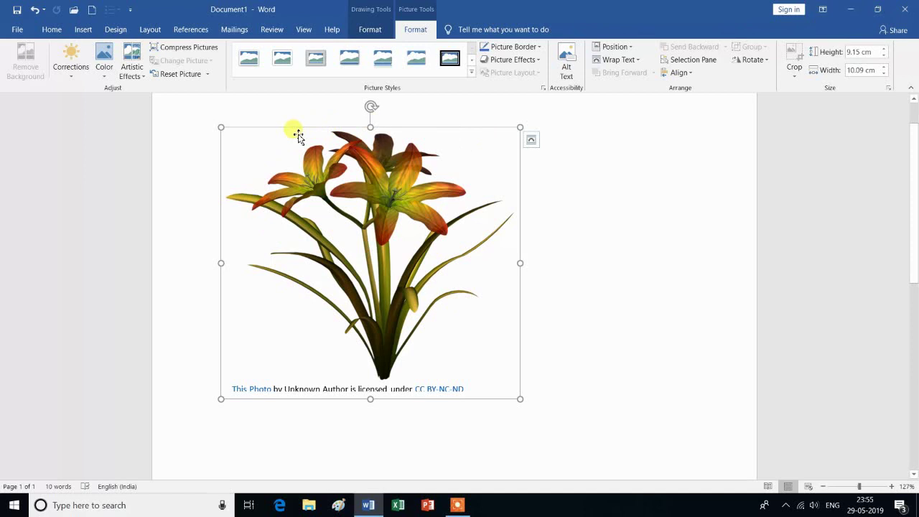
- Delete the lily picture, undo, then remove the picture and its caption
click(336, 219)
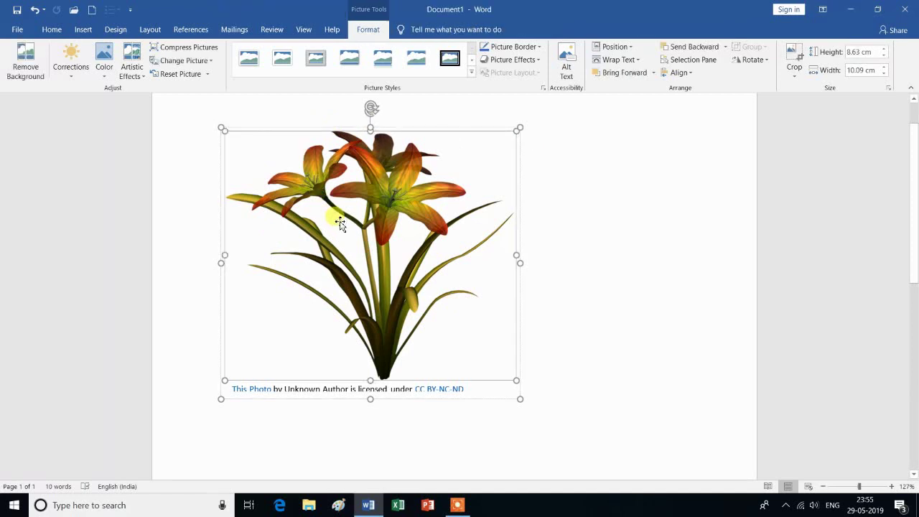
key(Delete)
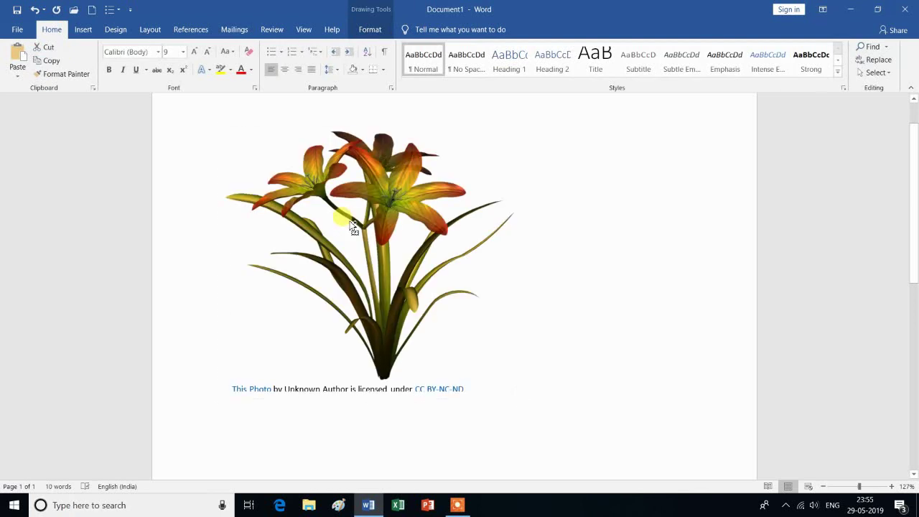
key(ctrl+z)
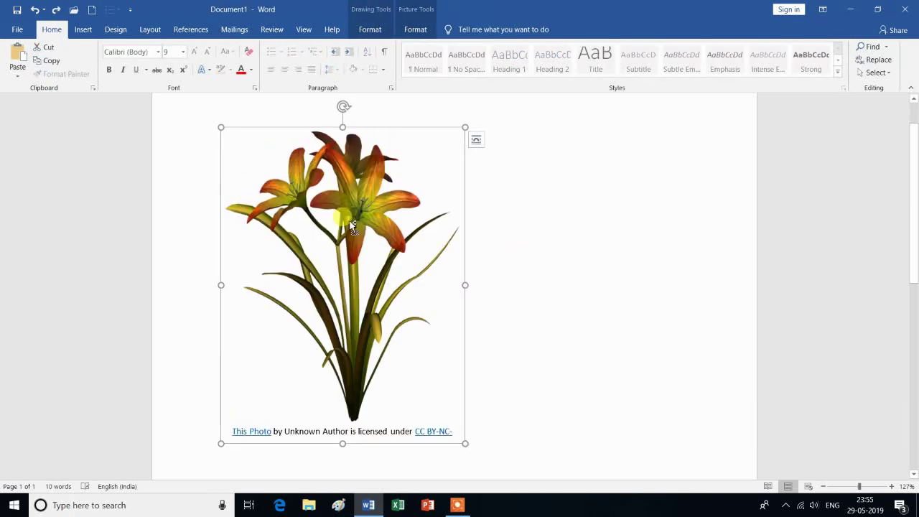
key(ctrl+z)
key(ctrl+z)
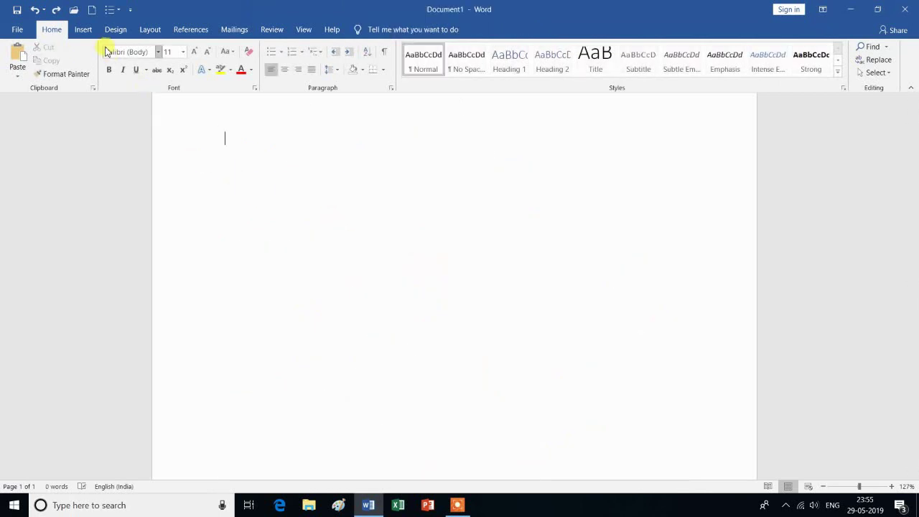
- Draw an oval shape near the top of the page
click(82, 29)
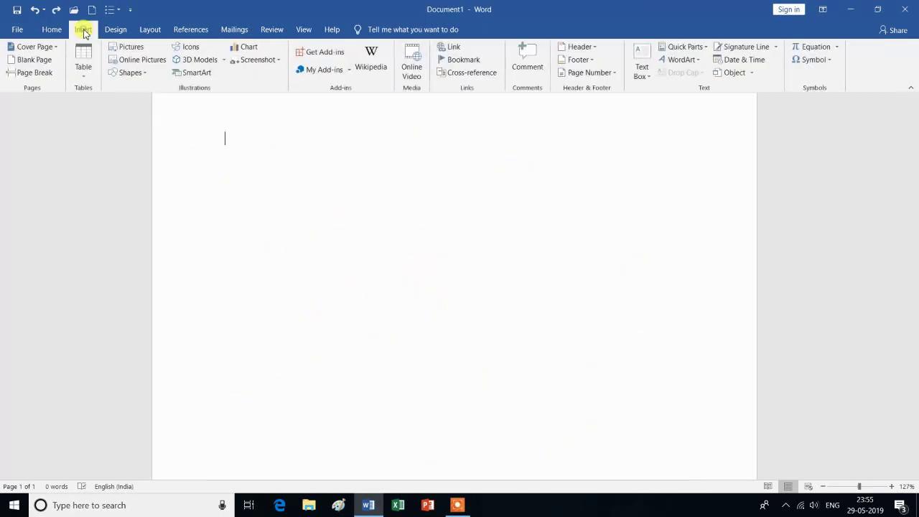
click(129, 72)
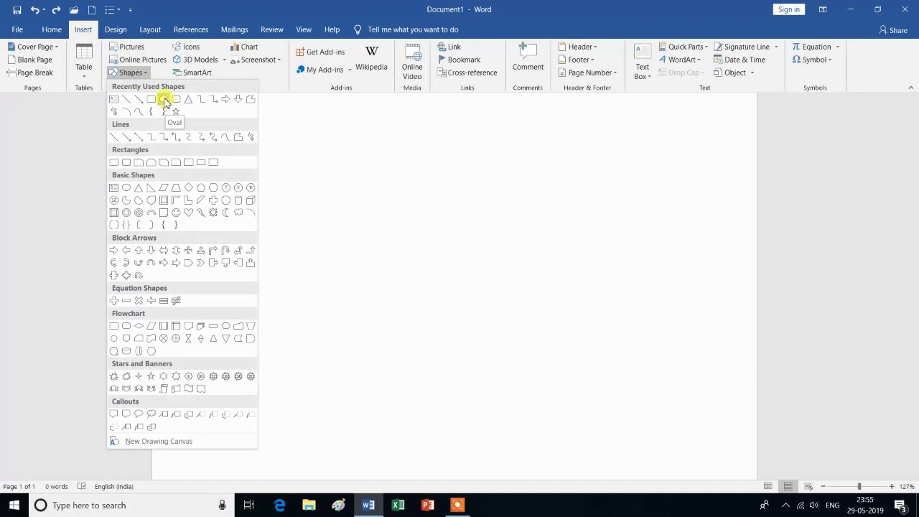
click(164, 102)
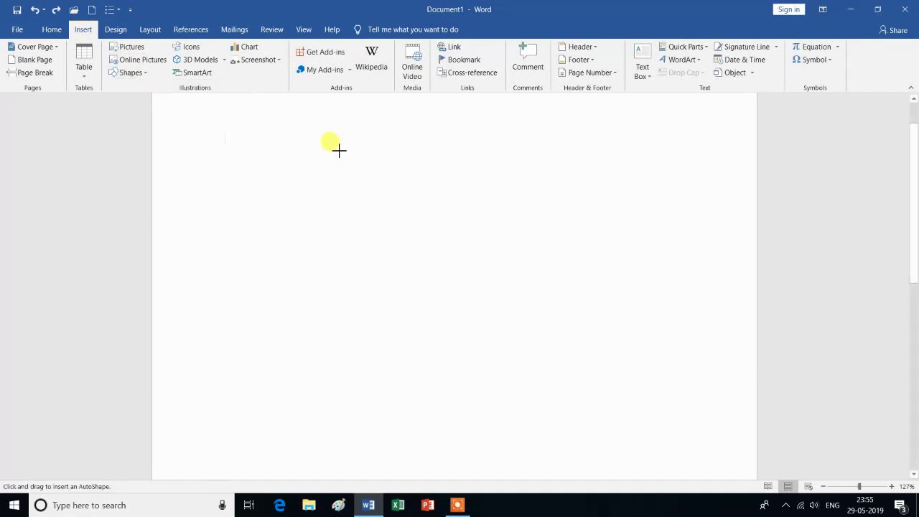
drag(337, 147, 517, 256)
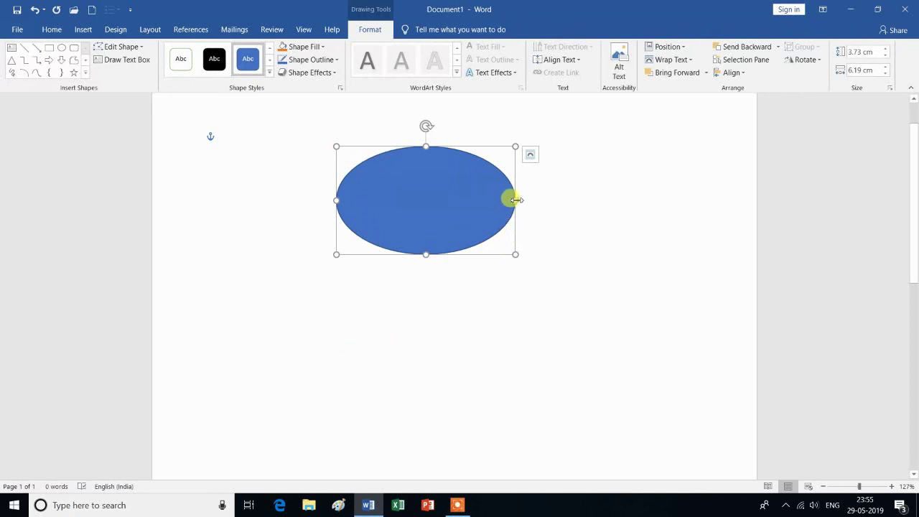
- Enlarge the oval to 8.47 cm wide and 5.48 cm tall, rotate it, and deselect it
drag(515, 199, 581, 200)
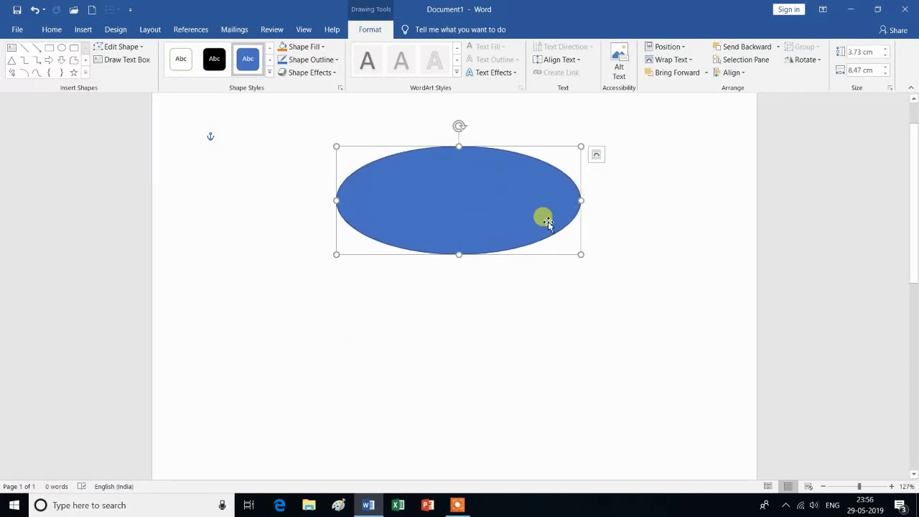
drag(458, 256, 458, 305)
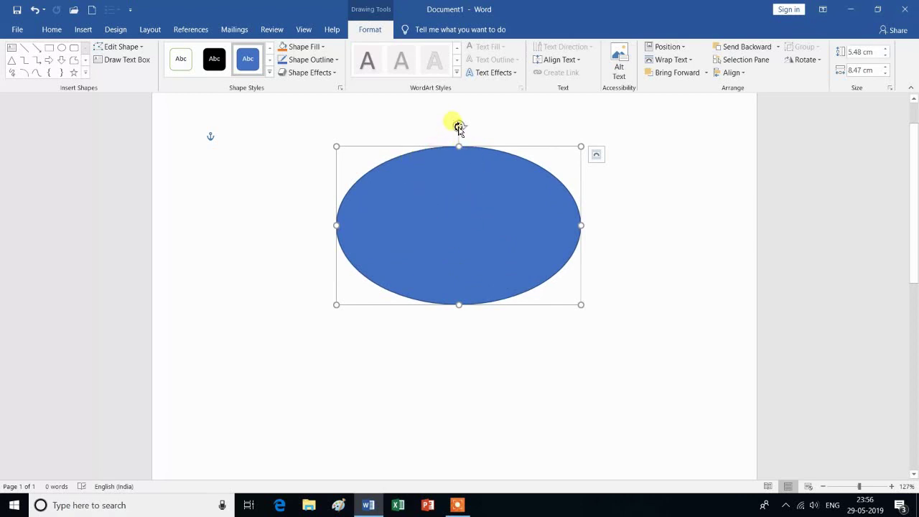
mouse_move(459, 128)
mouse_down()
mouse_move(501, 260)
mouse_move(371, 157)
mouse_move(446, 130)
mouse_move(457, 138)
mouse_up()
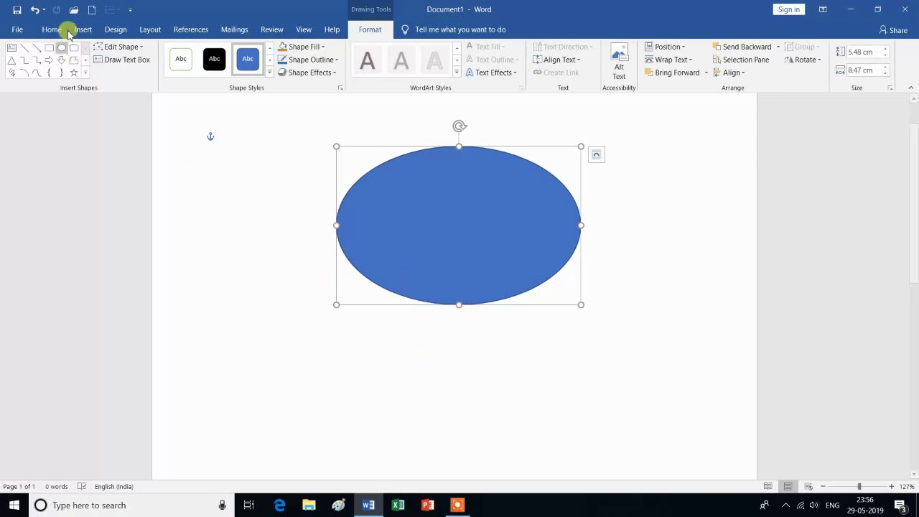
click(361, 371)
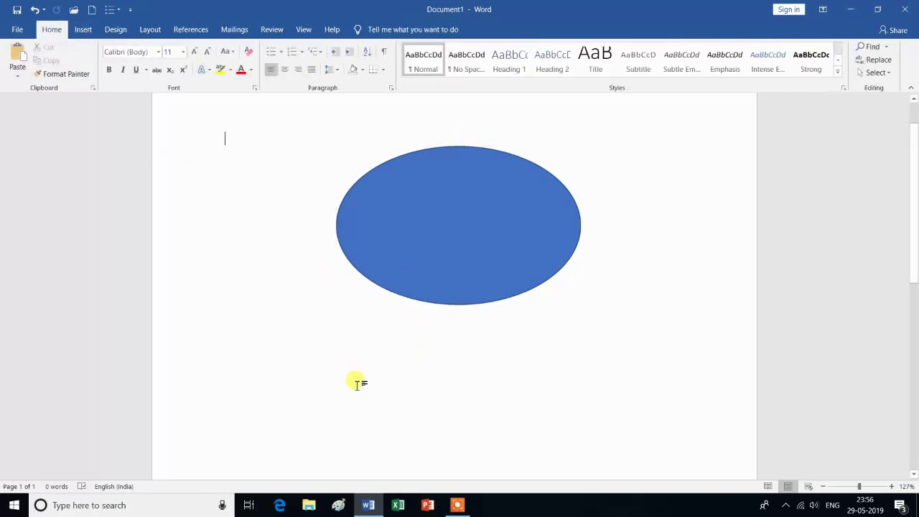
double_click(358, 388)
- Draw a five-point star below the oval and enlarge it to 7.8 cm by 4.36 cm
click(88, 33)
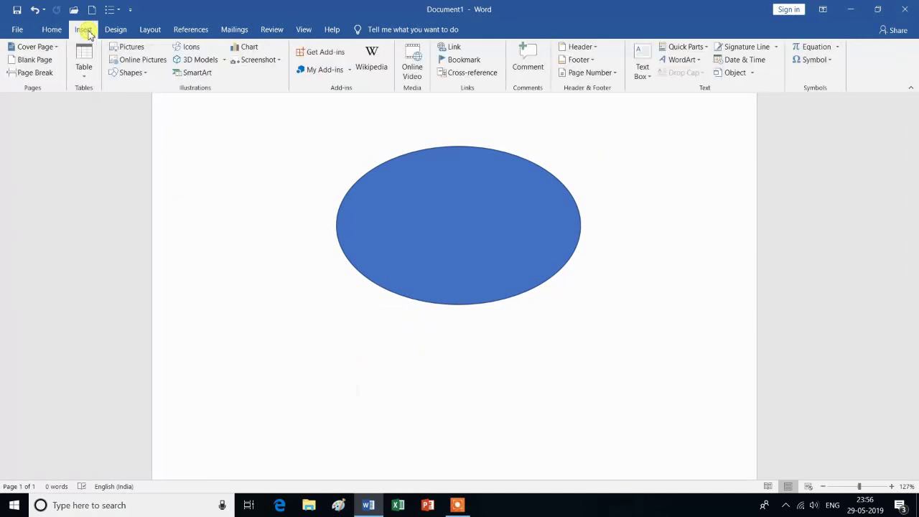
click(142, 74)
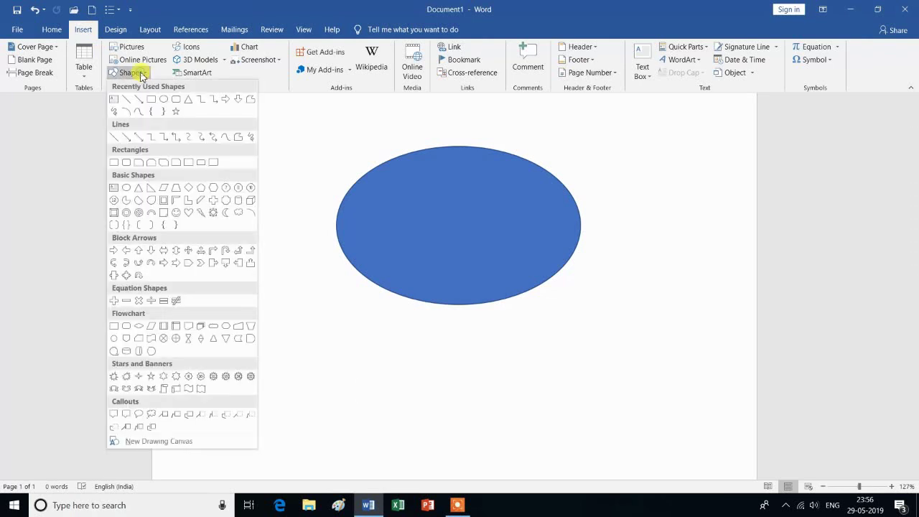
click(151, 376)
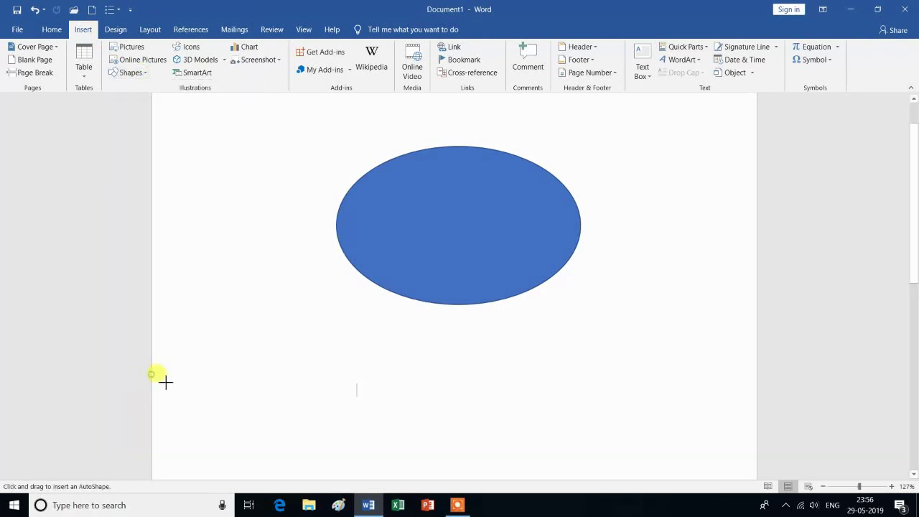
drag(371, 387, 548, 471)
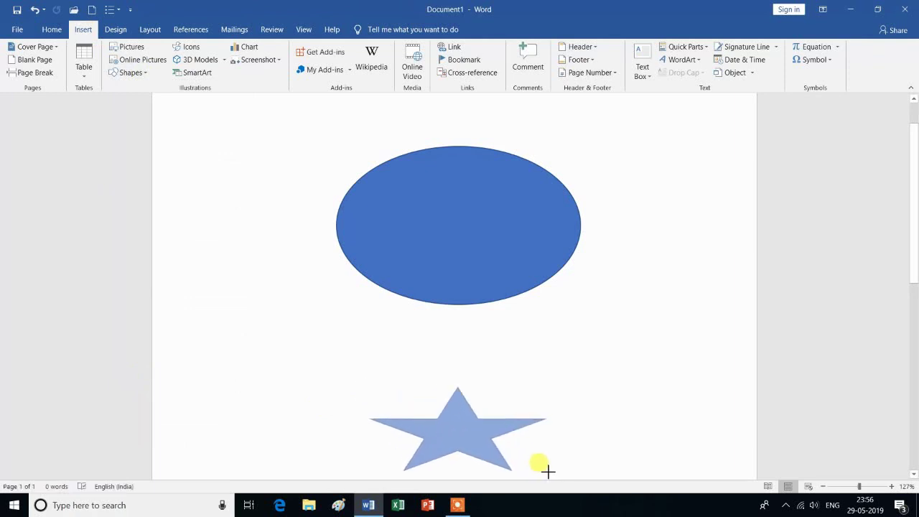
scroll(666, 410, down, 1)
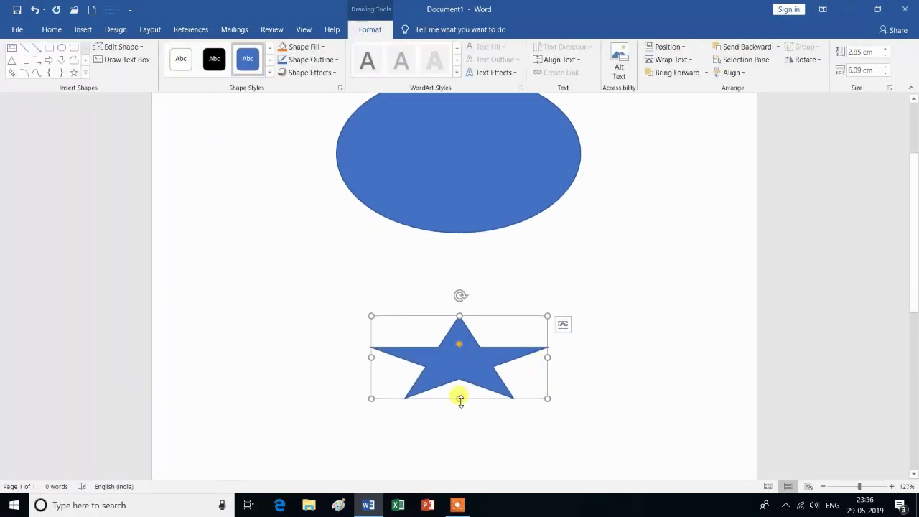
drag(460, 398, 460, 441)
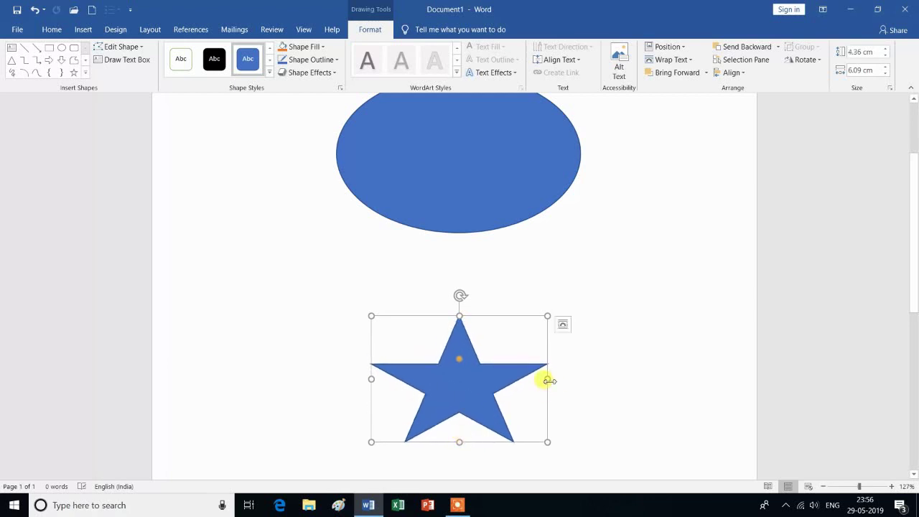
drag(546, 376, 596, 380)
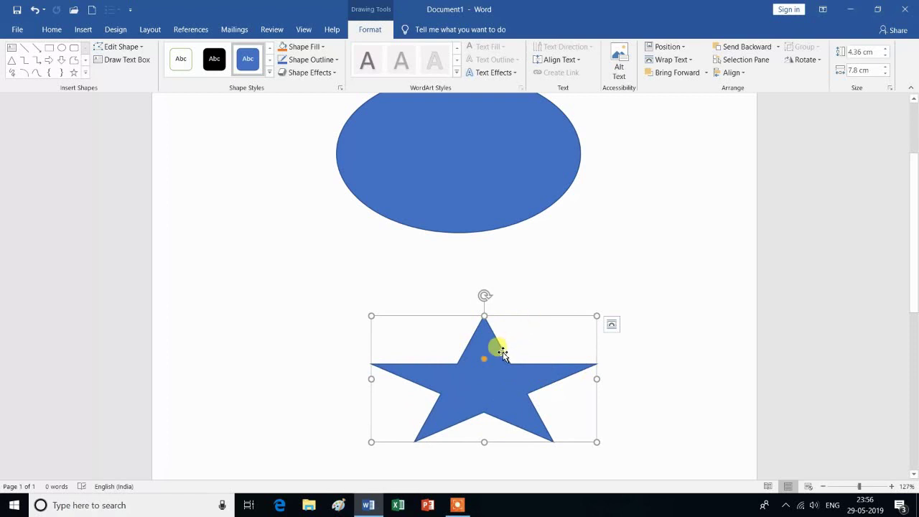
- Delete the star and then the oval, leaving the page empty
key(Delete)
scroll(502, 350, up, 3)
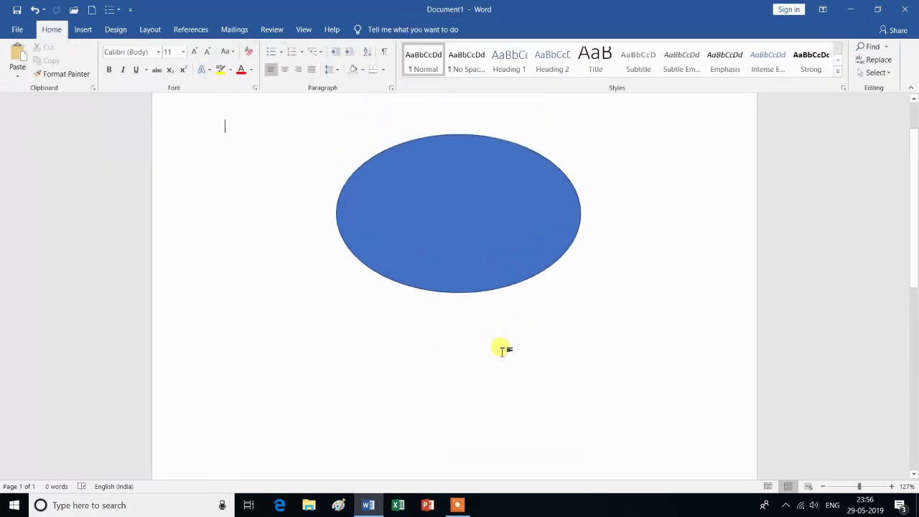
click(456, 201)
key(Delete)
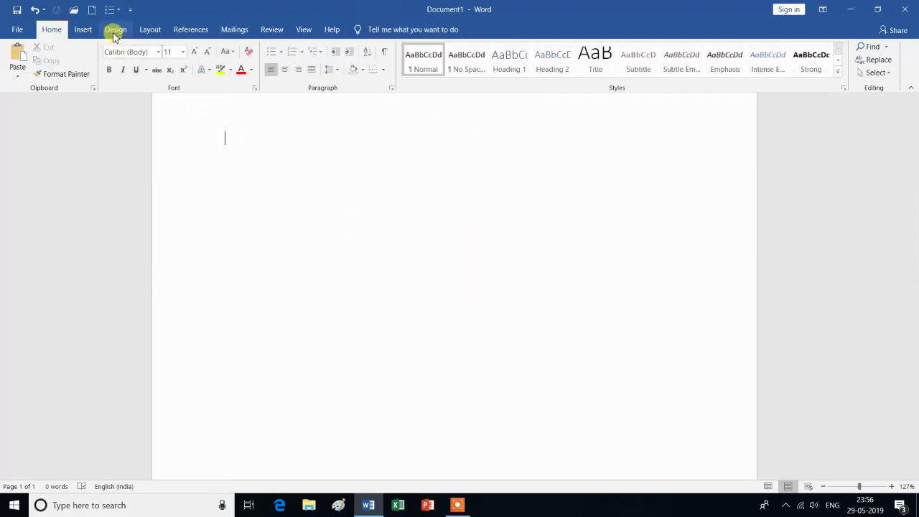
click(86, 32)
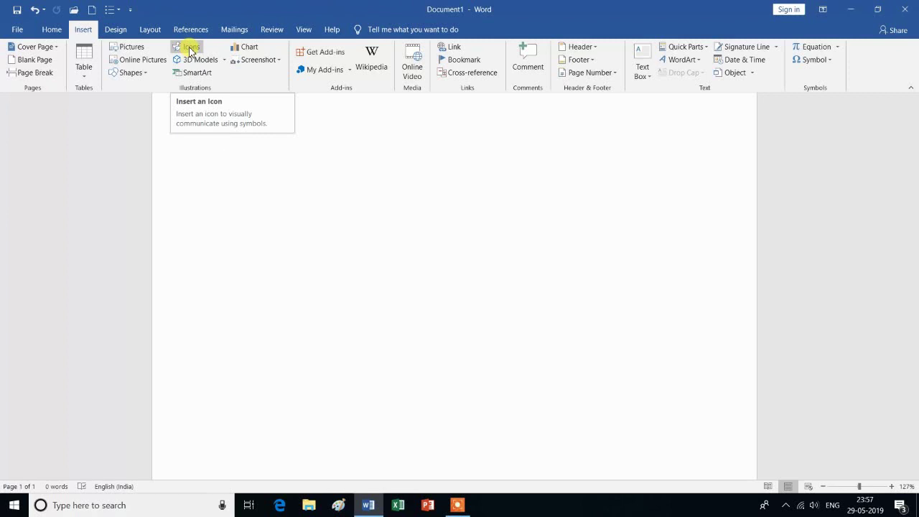
- Browse the icon categories and insert the Education icon of a teacher presenting to a class
click(190, 49)
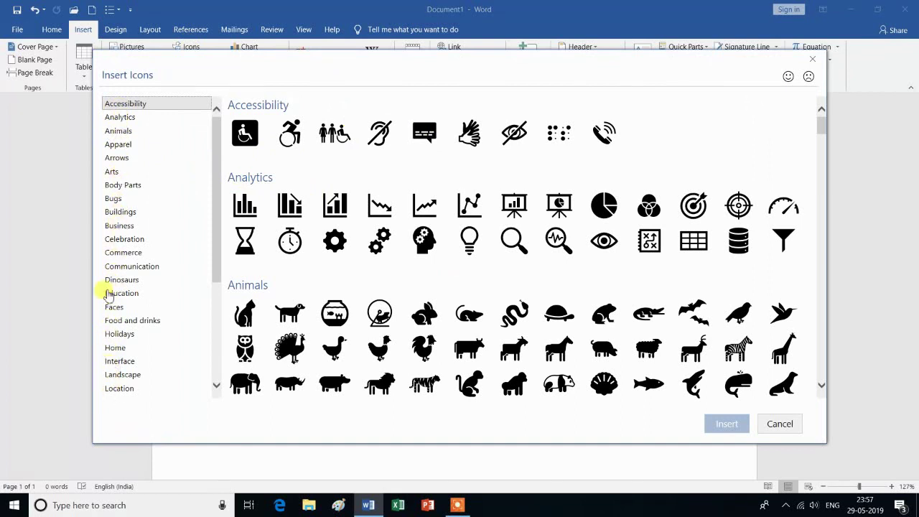
click(125, 160)
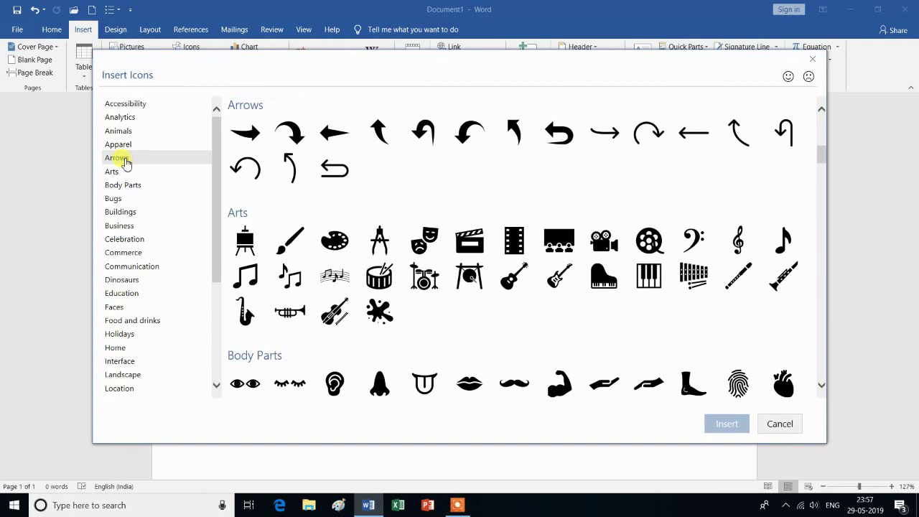
click(123, 252)
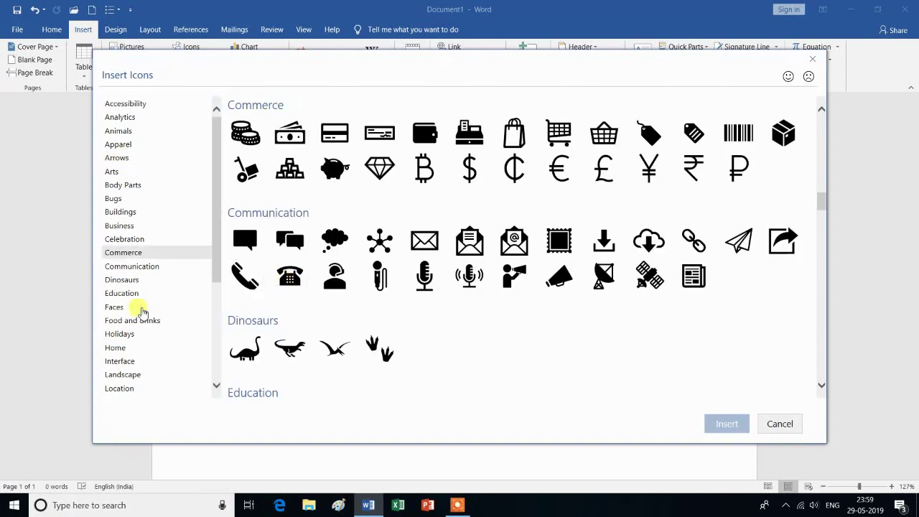
click(124, 375)
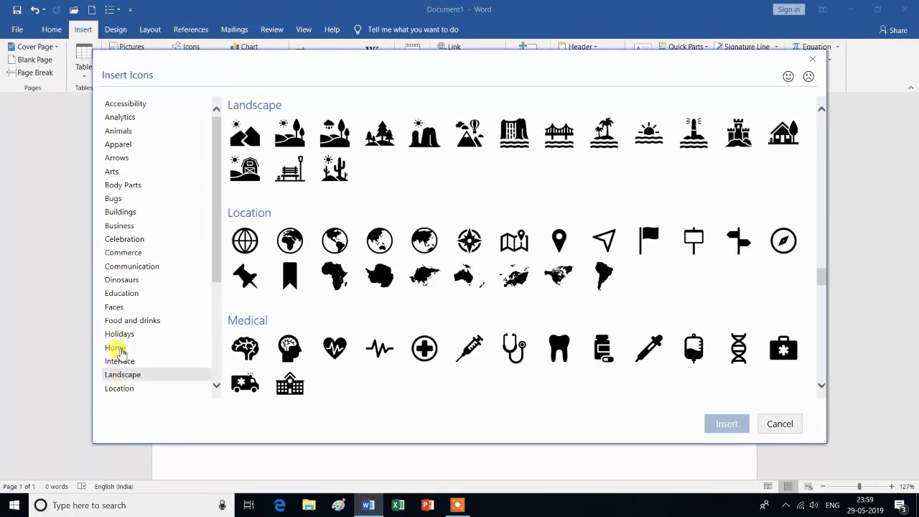
click(116, 348)
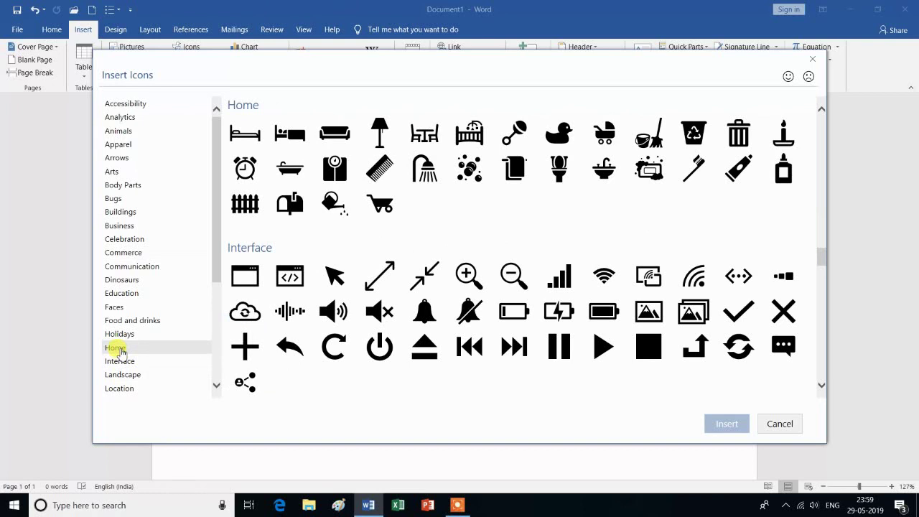
click(123, 335)
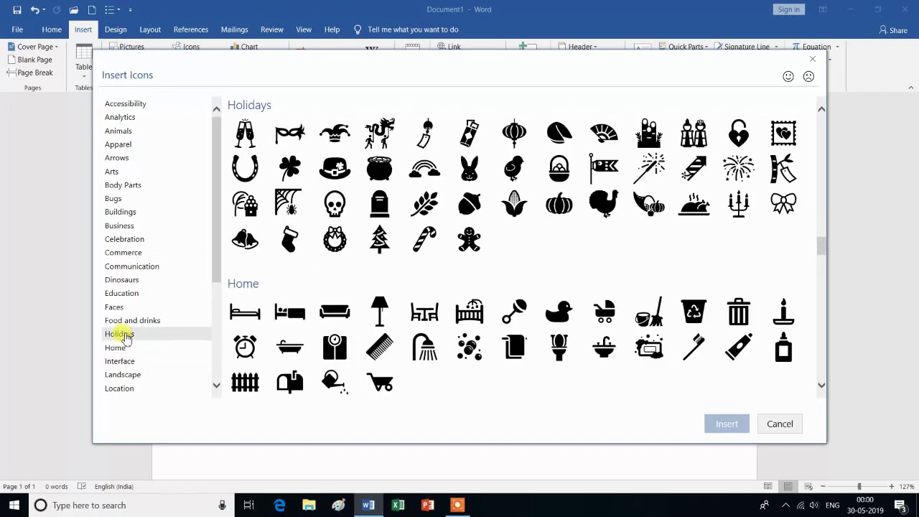
click(127, 295)
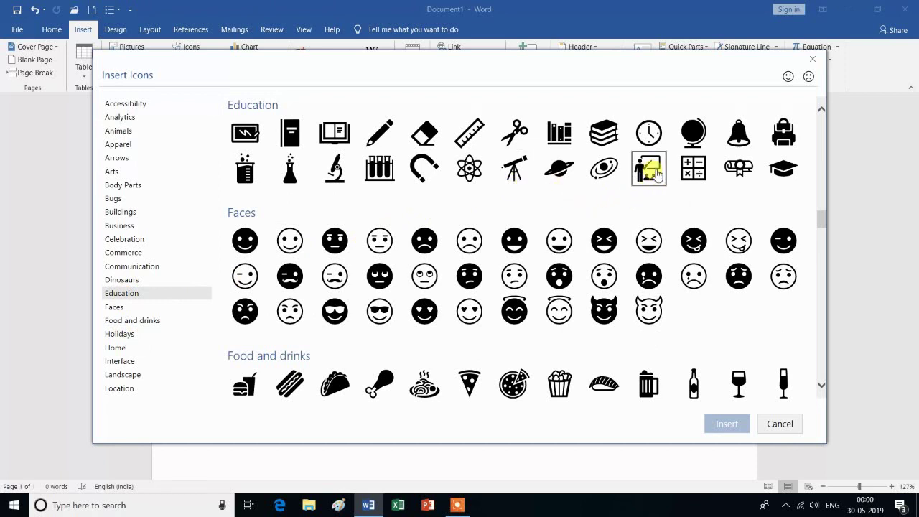
click(655, 172)
click(726, 424)
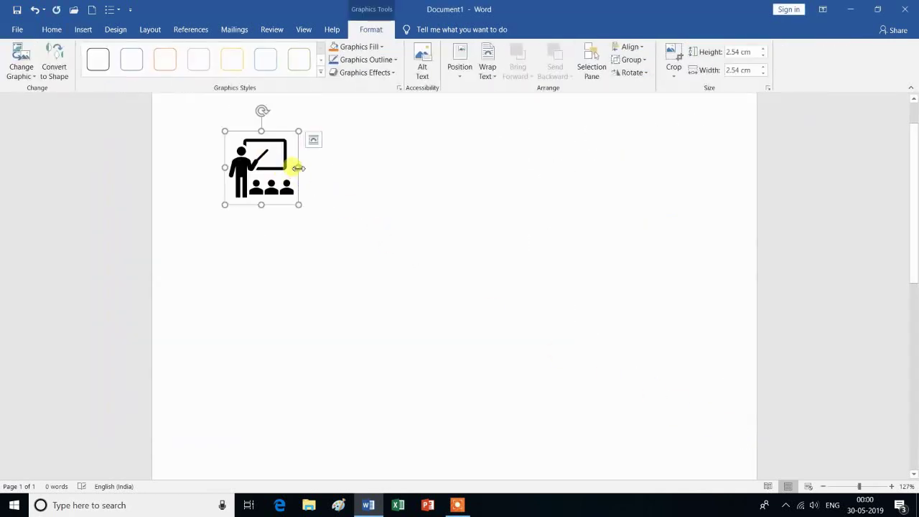
- Stretch the teacher icon to 8.95 cm wide and 7.44 cm tall, then delete it
drag(298, 167, 483, 167)
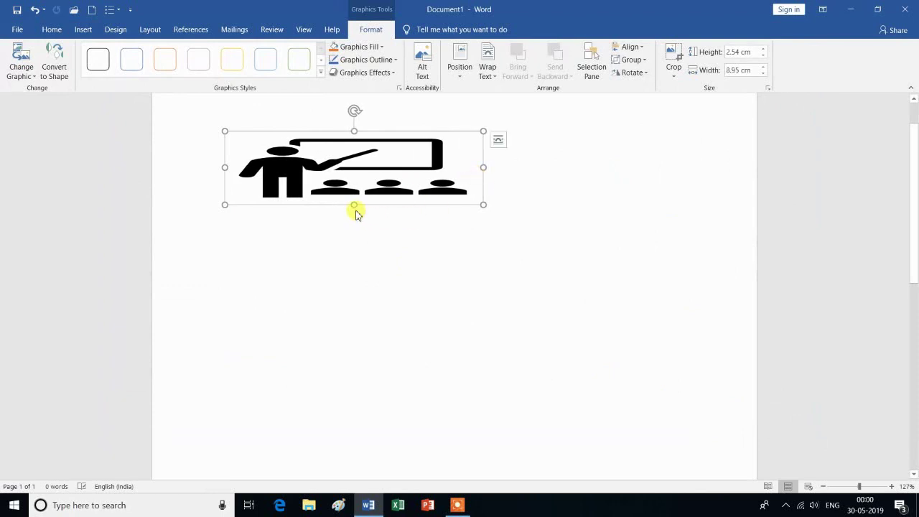
drag(355, 210, 359, 345)
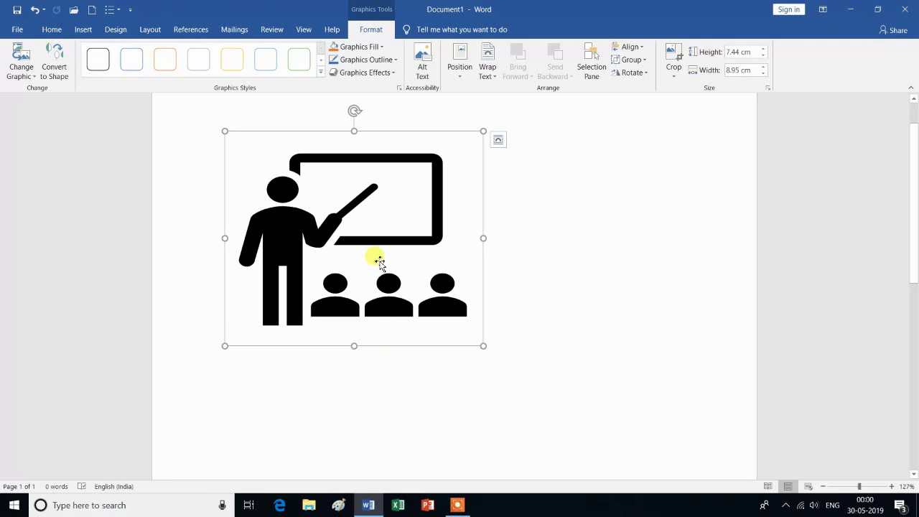
key(Delete)
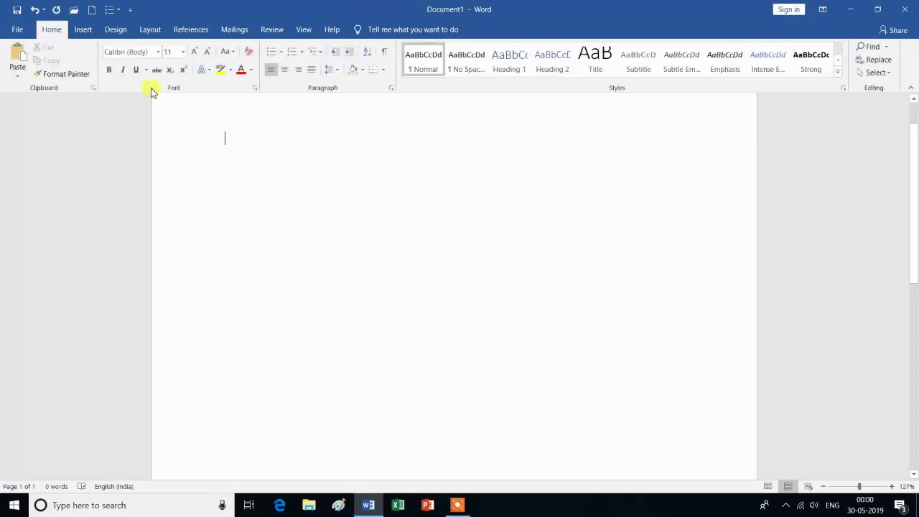
- Open the online 3D Models library and browse through its categories
click(82, 30)
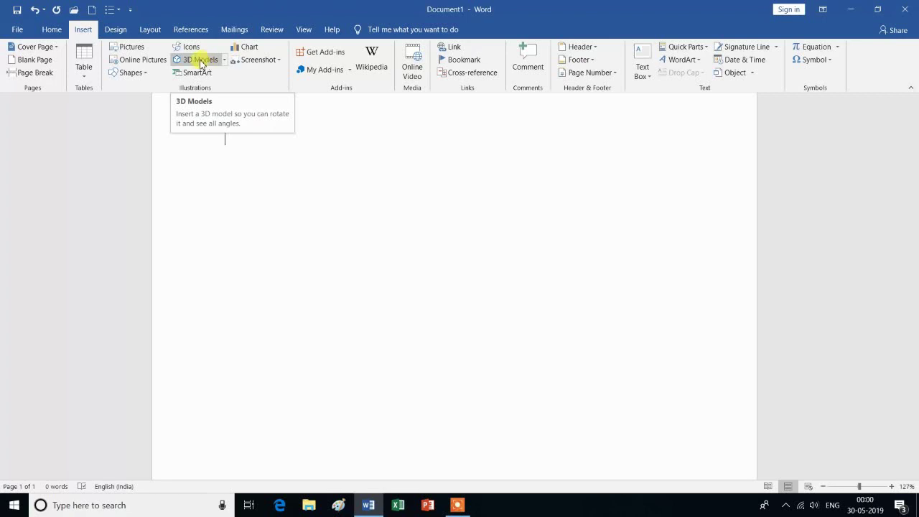
click(211, 62)
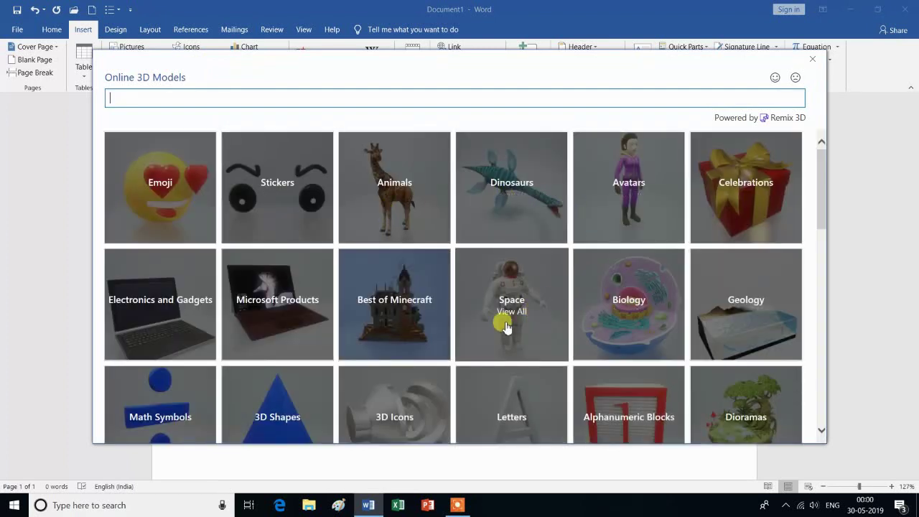
scroll(506, 326, down, 2)
scroll(506, 326, down, 2)
scroll(506, 326, down, 2)
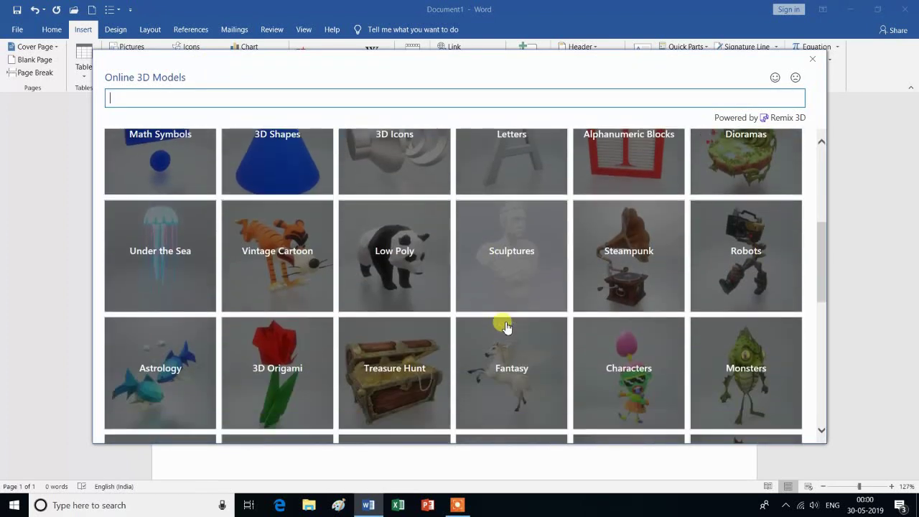
scroll(506, 325, down, 1)
scroll(506, 325, down, 2)
scroll(507, 326, down, 3)
scroll(506, 325, down, 1)
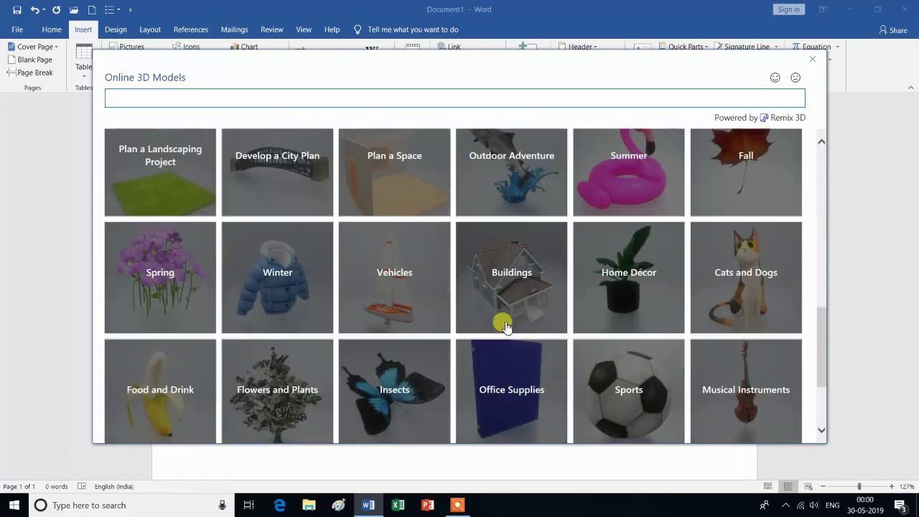
scroll(506, 325, down, 2)
scroll(507, 325, down, 2)
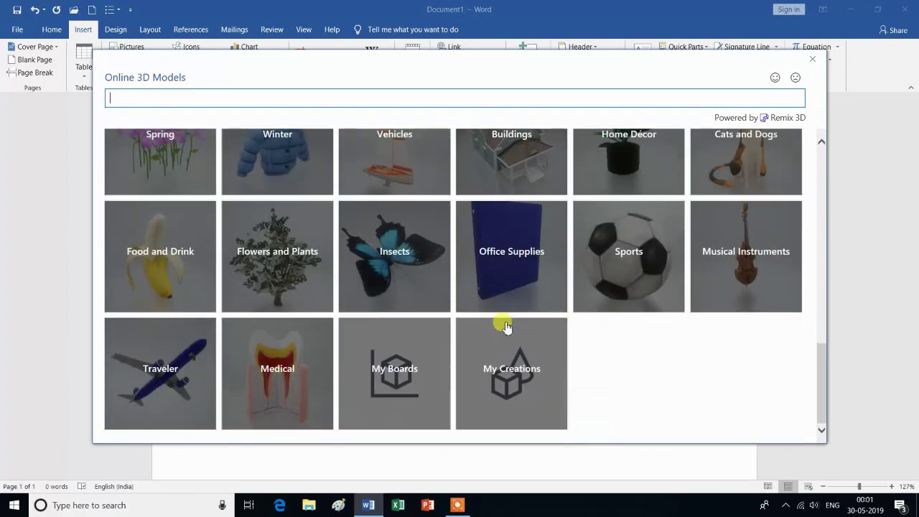
scroll(506, 326, up, 3)
scroll(506, 327, up, 3)
scroll(506, 327, up, 1)
scroll(506, 327, up, 3)
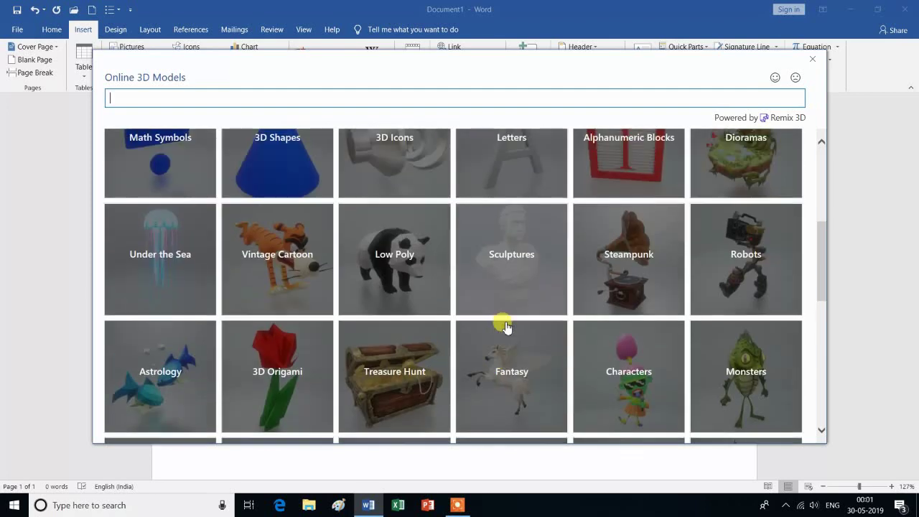
scroll(507, 327, up, 3)
scroll(507, 326, up, 1)
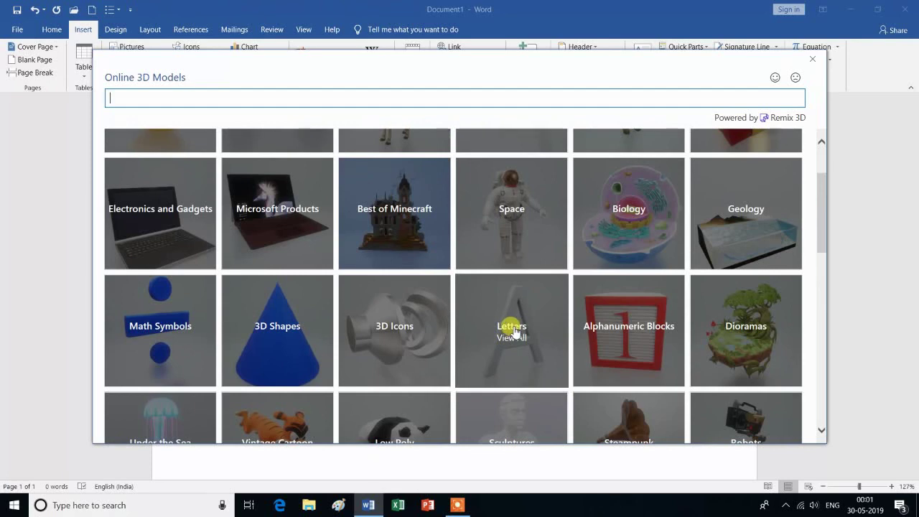
- Insert the letter B model from the Letters collection
click(514, 331)
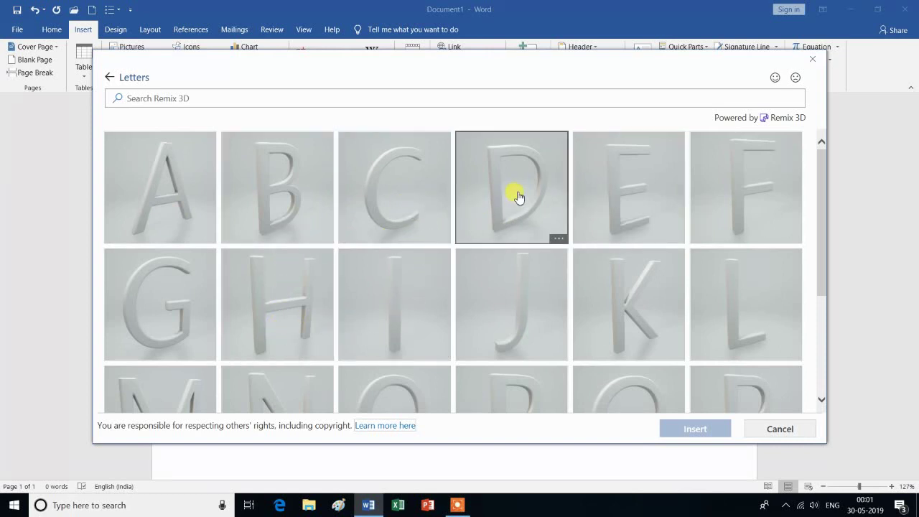
click(286, 194)
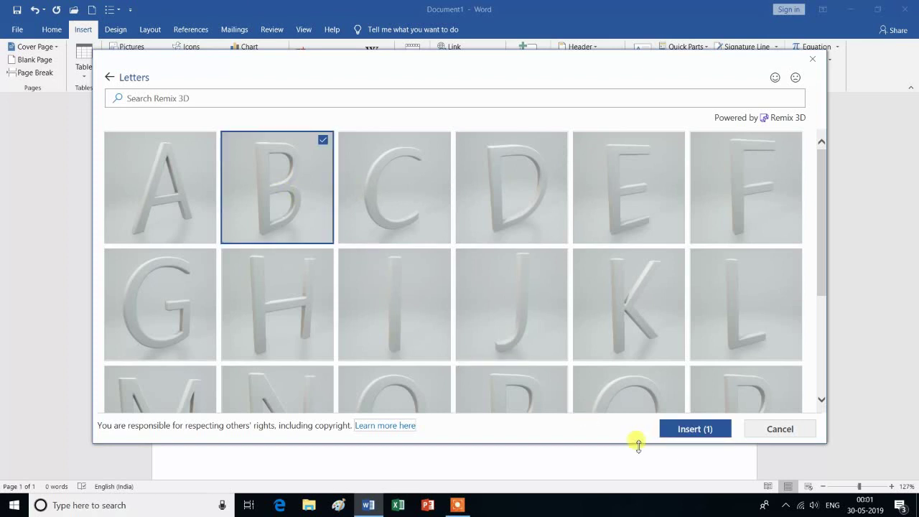
click(694, 430)
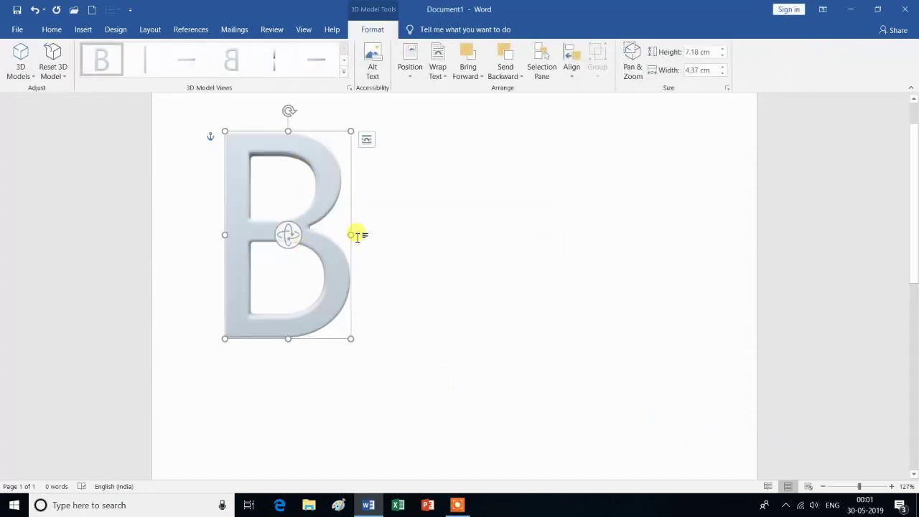
- Widen and heighten the 3D letter B, turn it to several angles, then delete it
drag(352, 235, 543, 236)
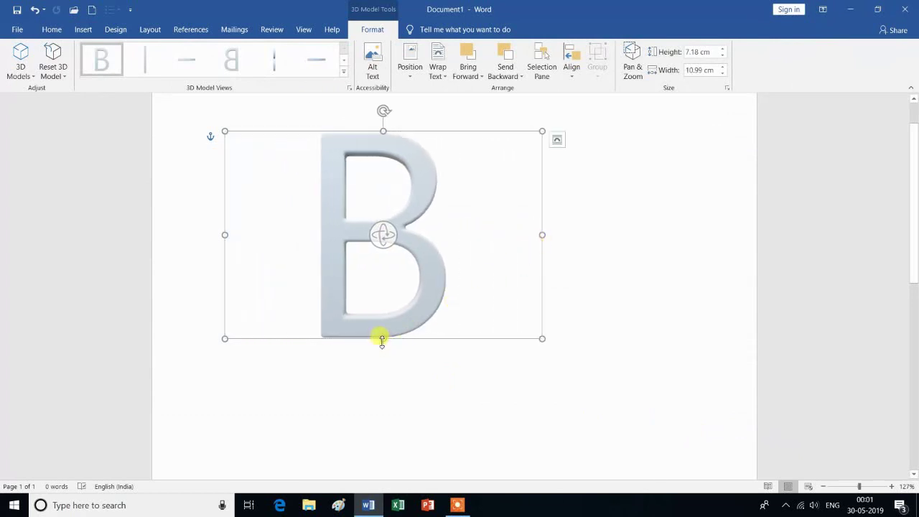
drag(384, 339, 386, 395)
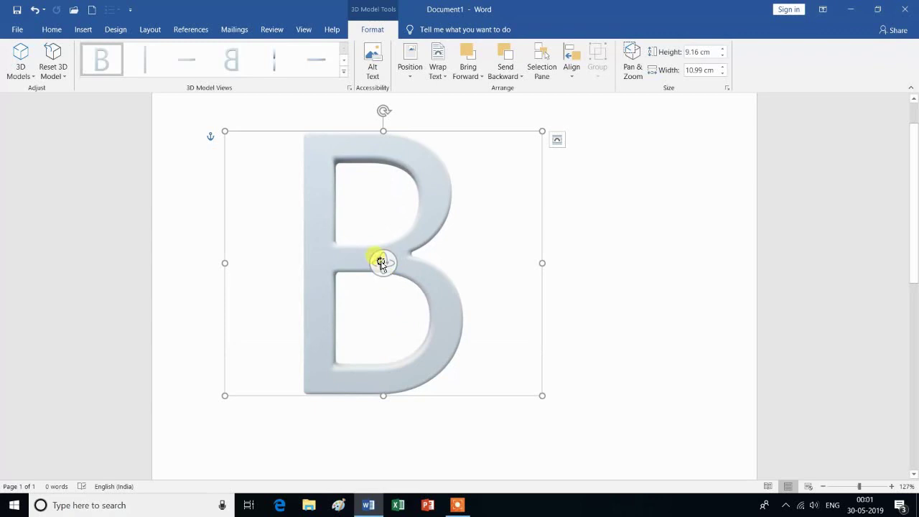
mouse_move(381, 263)
mouse_down()
mouse_move(670, 322)
mouse_move(646, 384)
mouse_move(531, 443)
mouse_move(353, 415)
mouse_move(277, 348)
mouse_move(269, 285)
mouse_move(350, 280)
mouse_move(231, 282)
mouse_up()
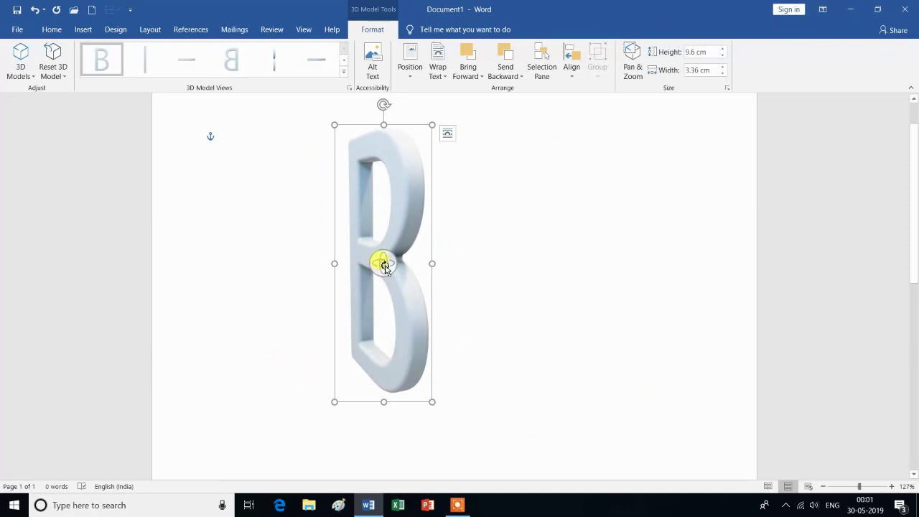
mouse_move(385, 265)
mouse_down()
mouse_move(503, 327)
mouse_move(550, 216)
mouse_move(657, 246)
mouse_move(630, 264)
mouse_up()
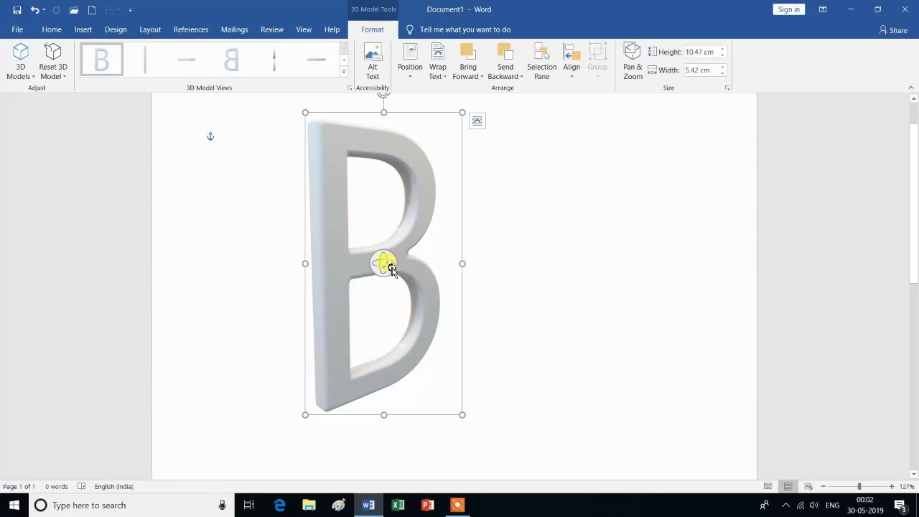
mouse_move(386, 267)
mouse_down()
mouse_move(332, 320)
mouse_move(342, 271)
mouse_move(495, 360)
mouse_move(378, 375)
mouse_move(283, 264)
mouse_up()
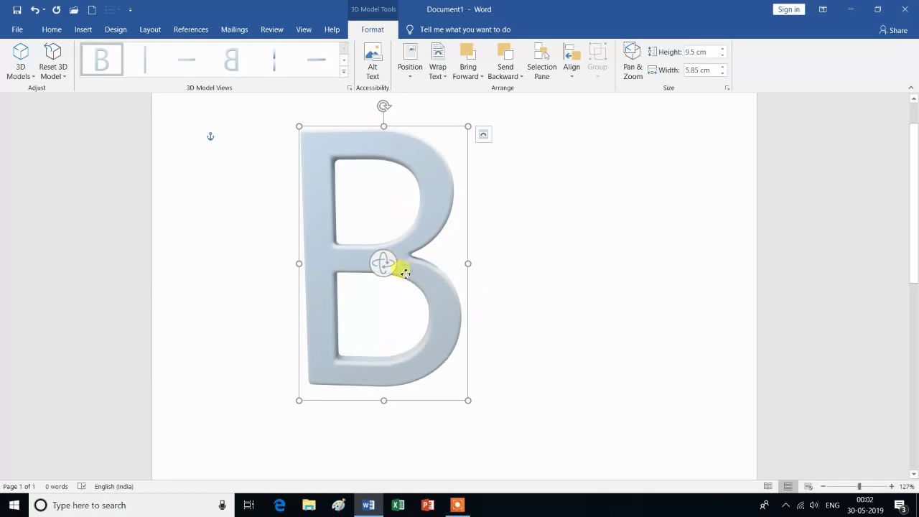
key(Delete)
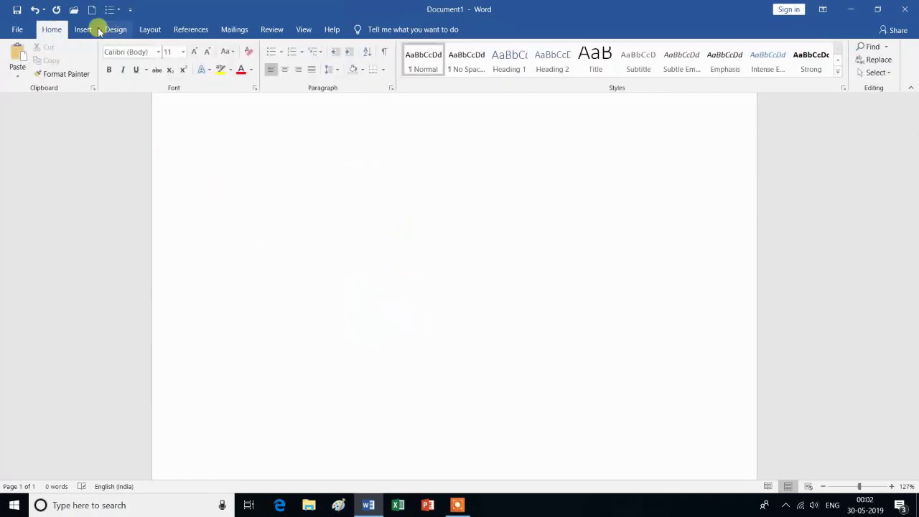
- Insert a Basic Process SmartArt layout from the Process category and place the cursor in its first box
click(83, 30)
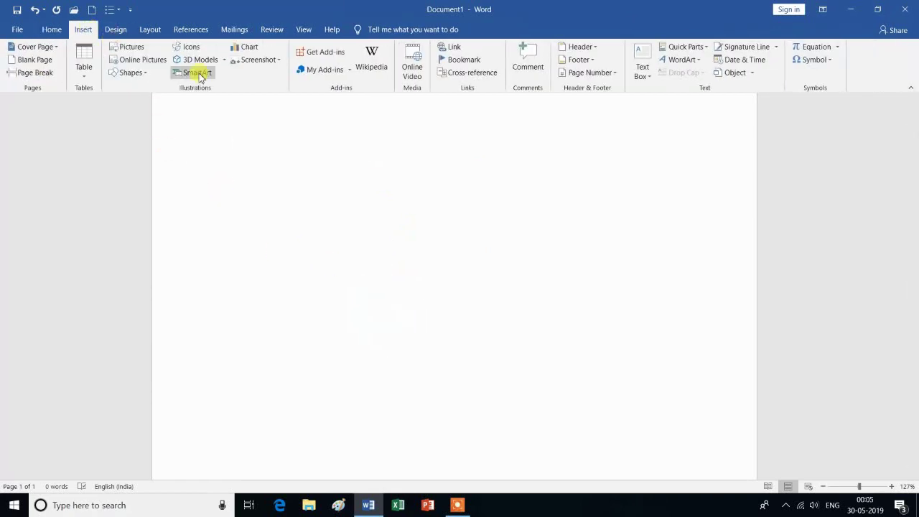
click(201, 77)
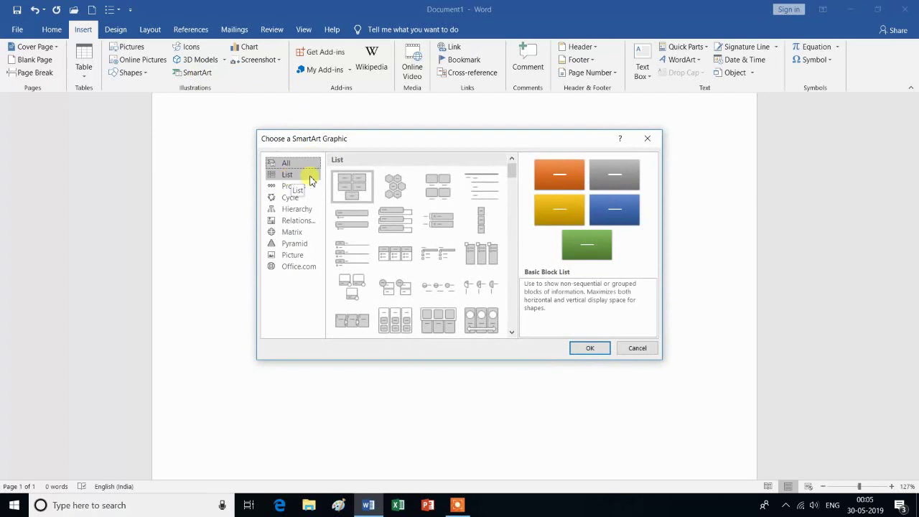
click(311, 178)
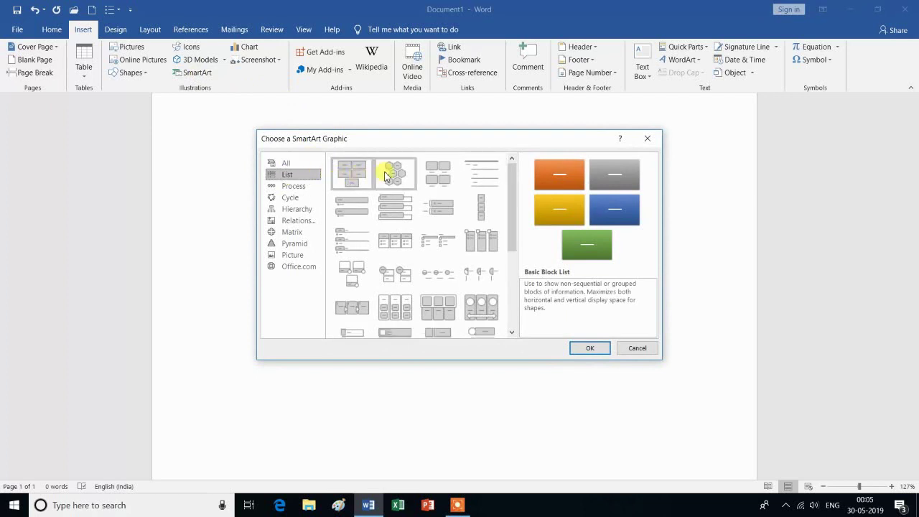
click(296, 189)
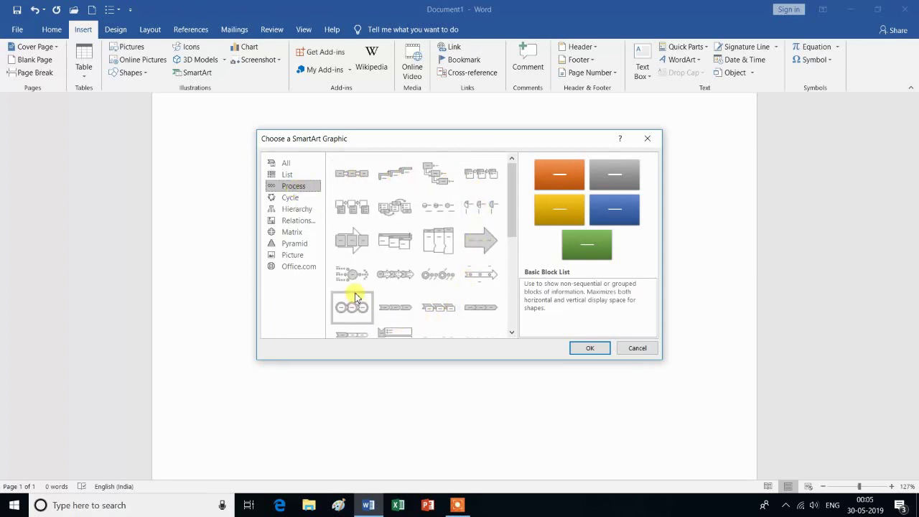
click(356, 173)
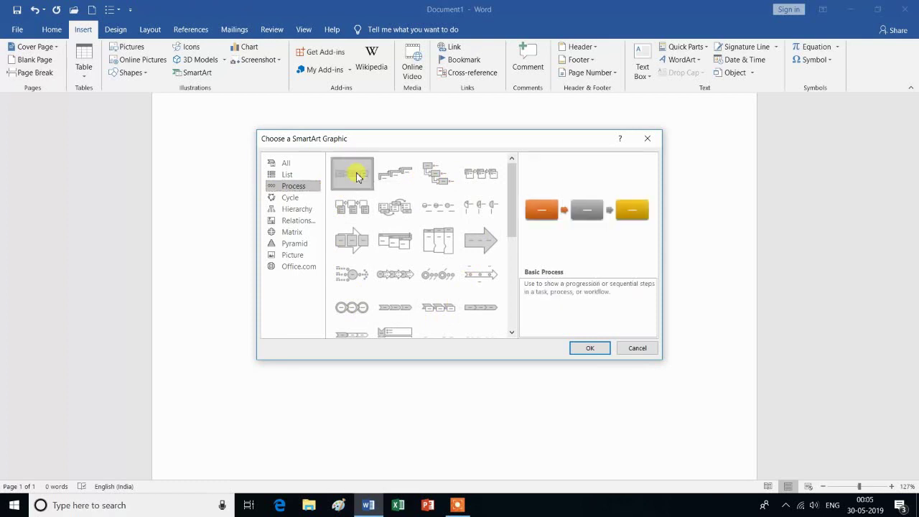
click(584, 347)
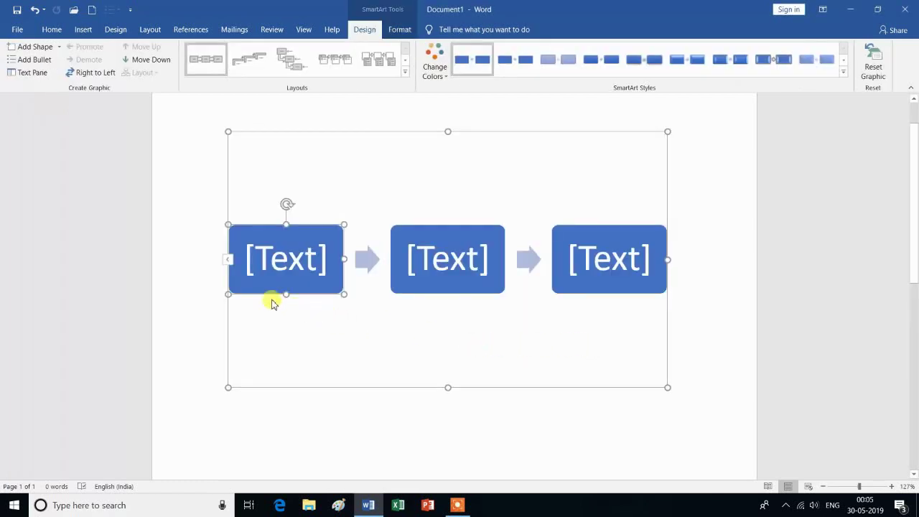
click(288, 262)
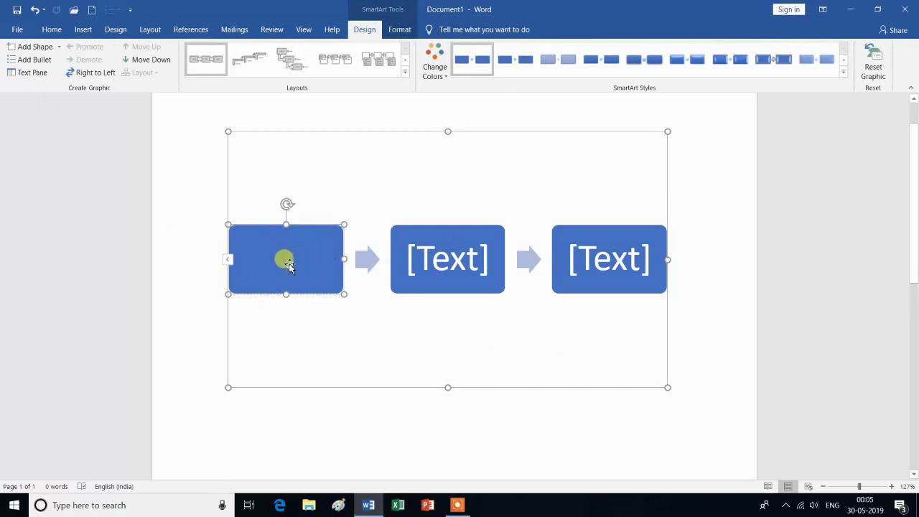
- Label the first process box A and the third box C
text(A)
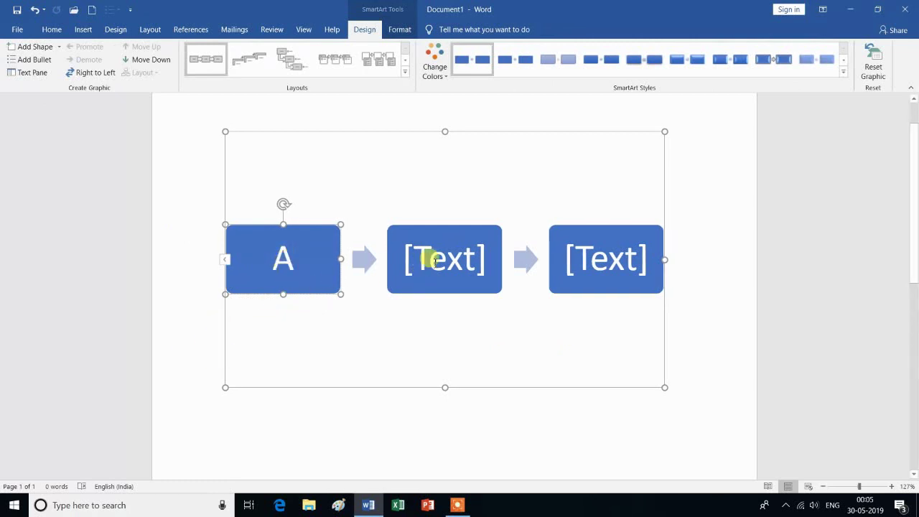
click(431, 261)
text(B)
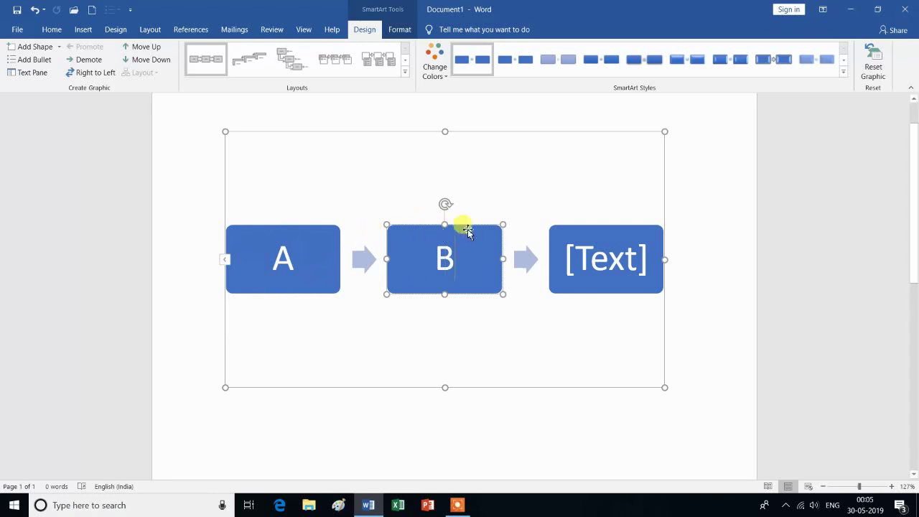
click(607, 259)
text(C)
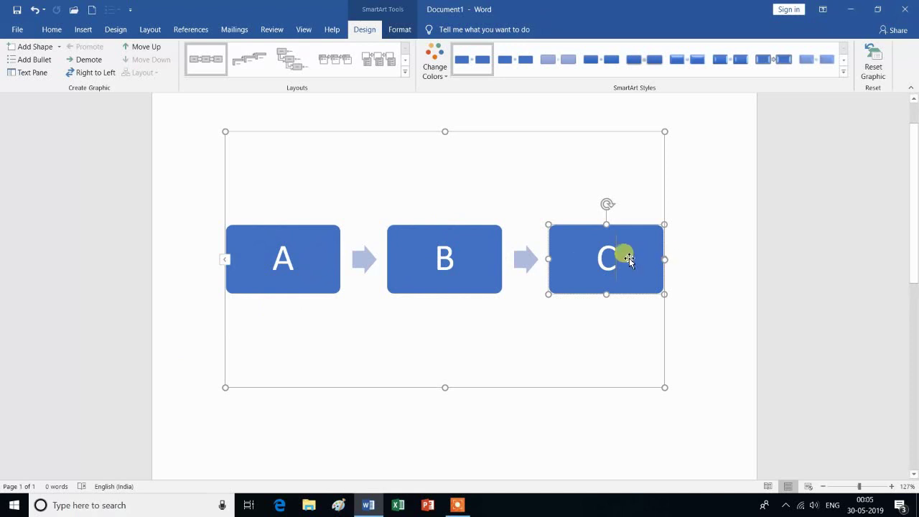
- Add a fourth and a fifth shape labelled D and E
click(43, 50)
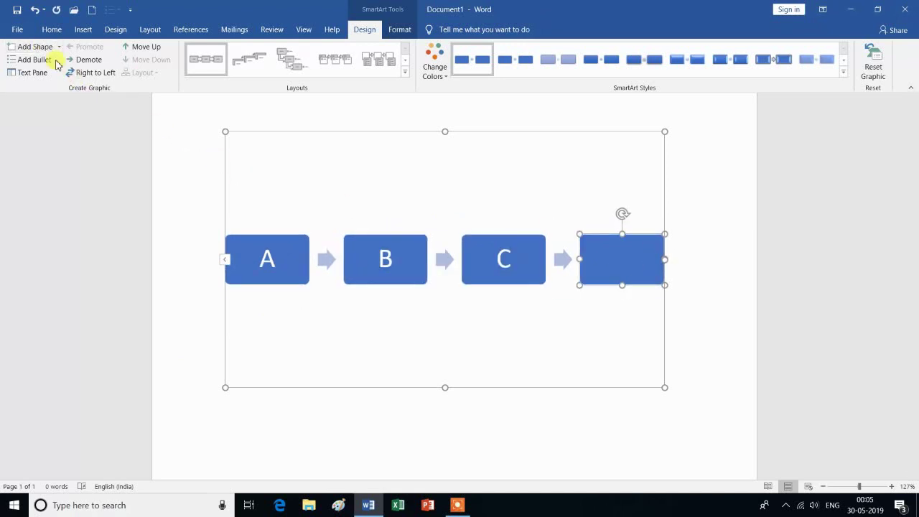
click(621, 257)
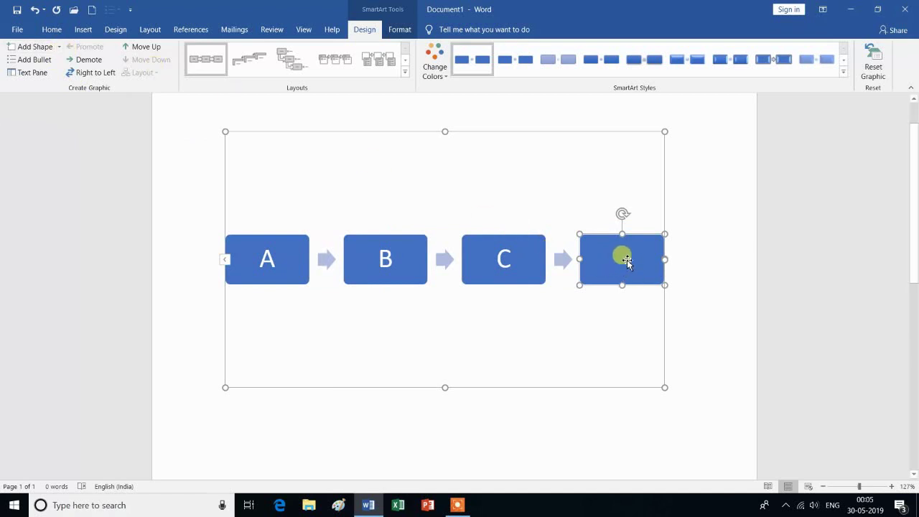
text(D)
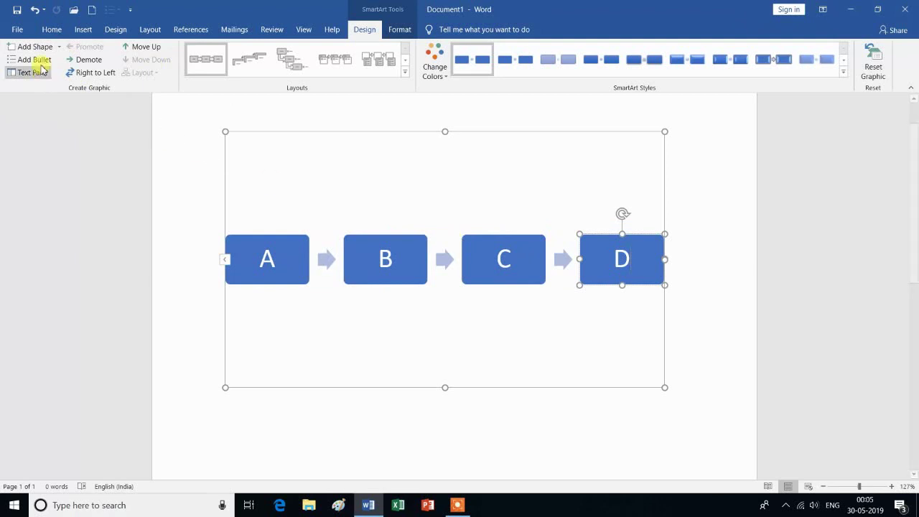
click(45, 48)
click(637, 263)
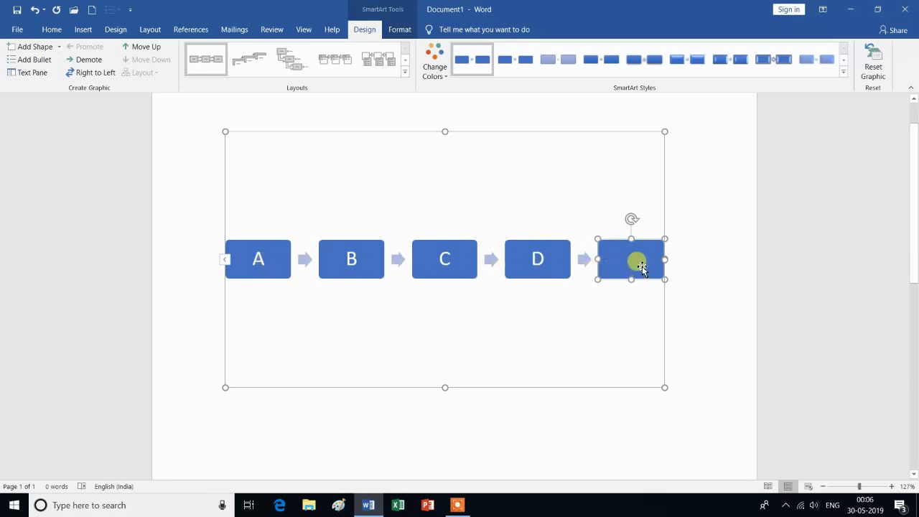
text(E)
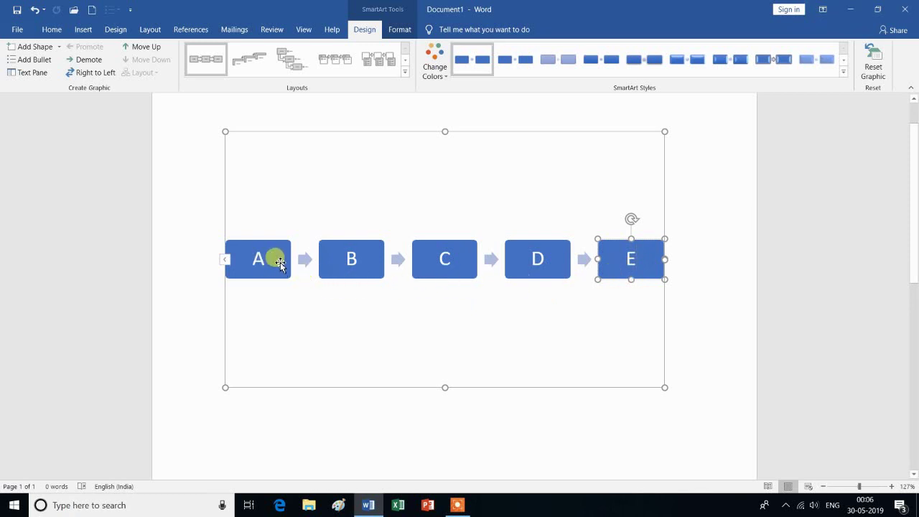
click(98, 75)
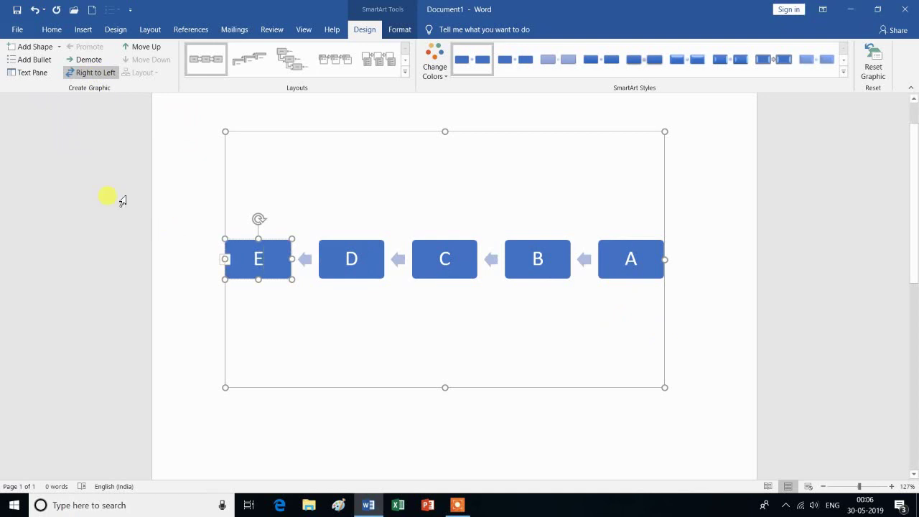
click(101, 74)
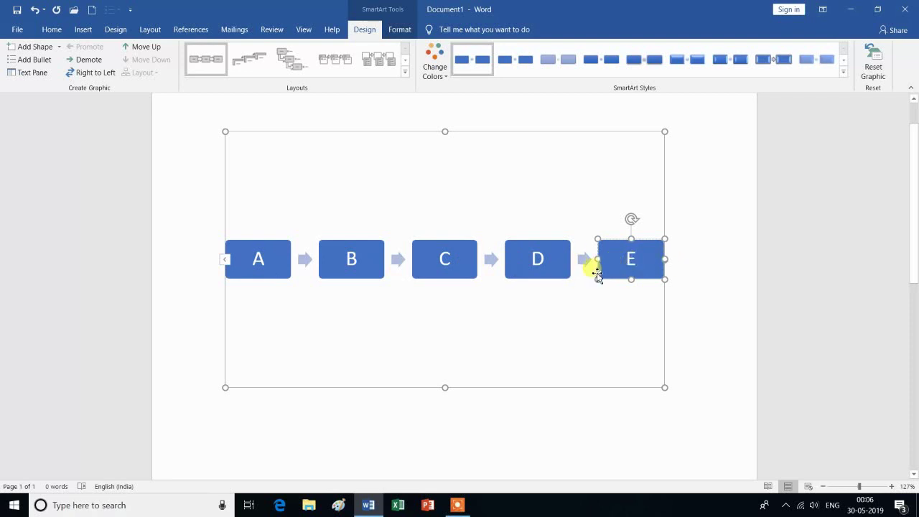
click(251, 260)
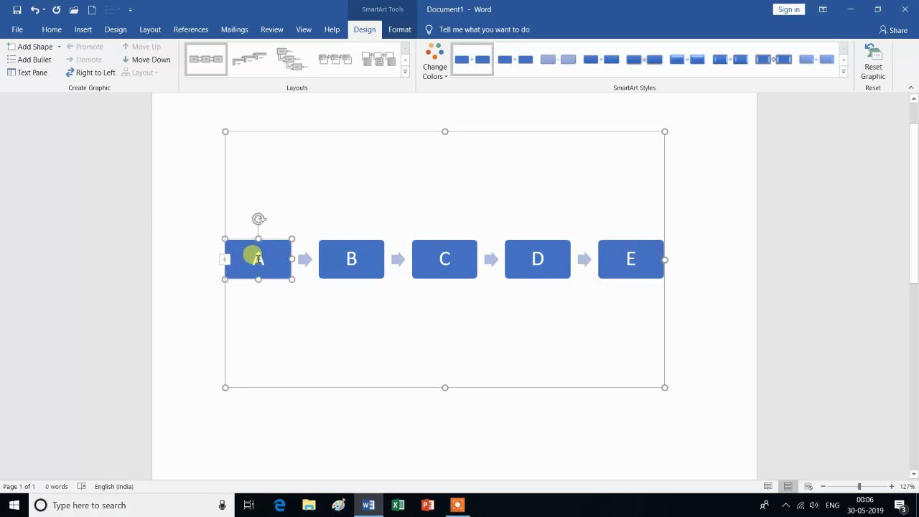
click(150, 63)
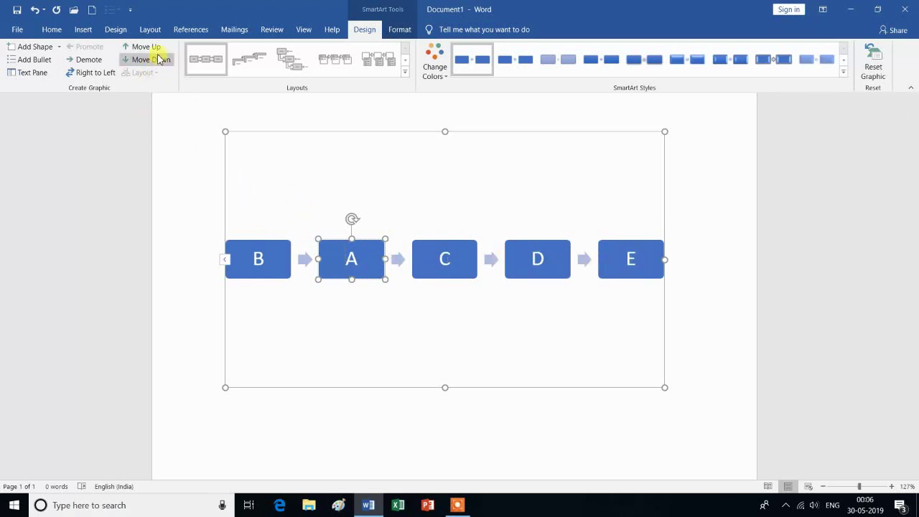
click(161, 64)
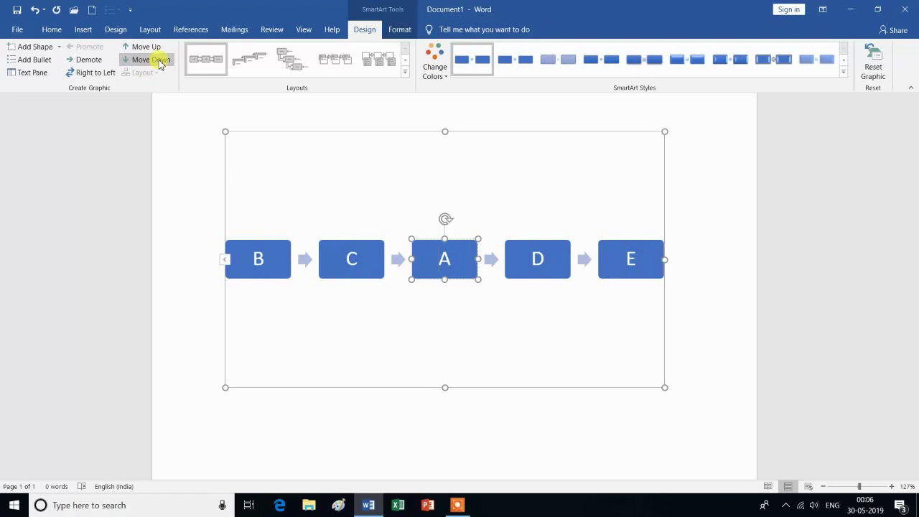
click(161, 63)
click(161, 64)
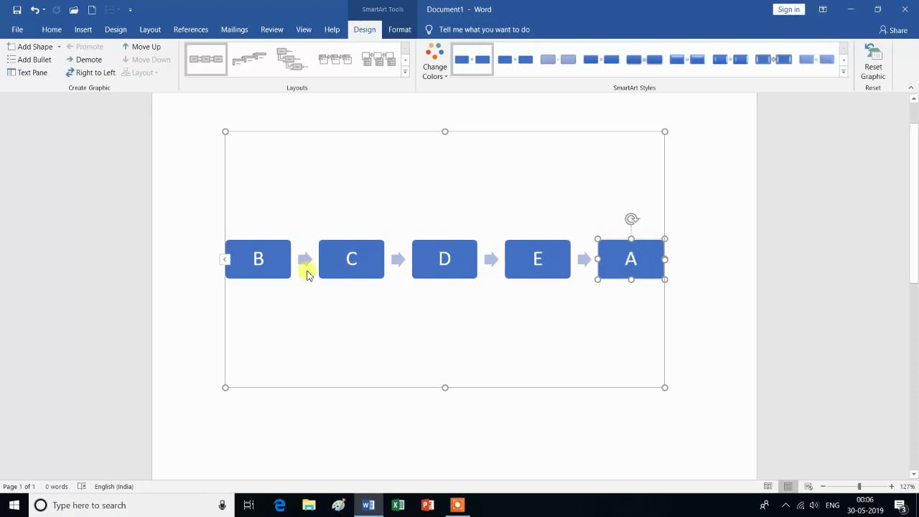
click(149, 48)
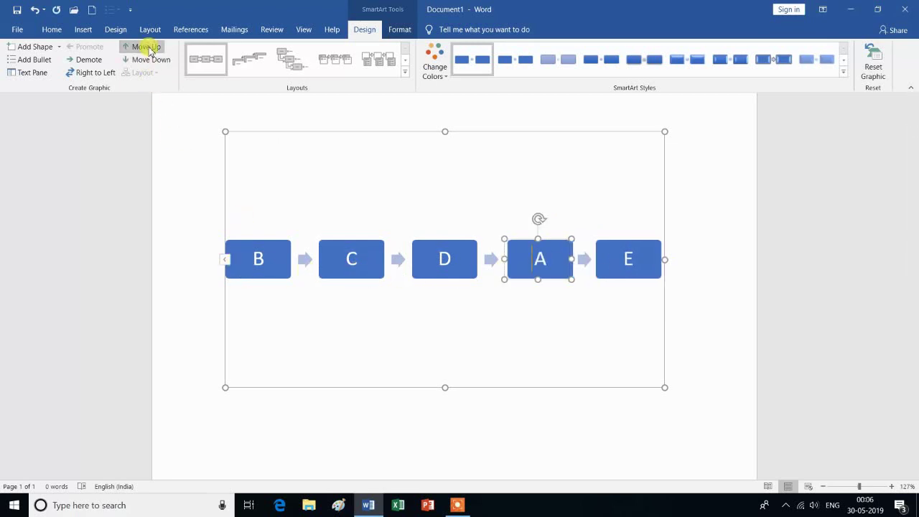
click(150, 48)
click(149, 48)
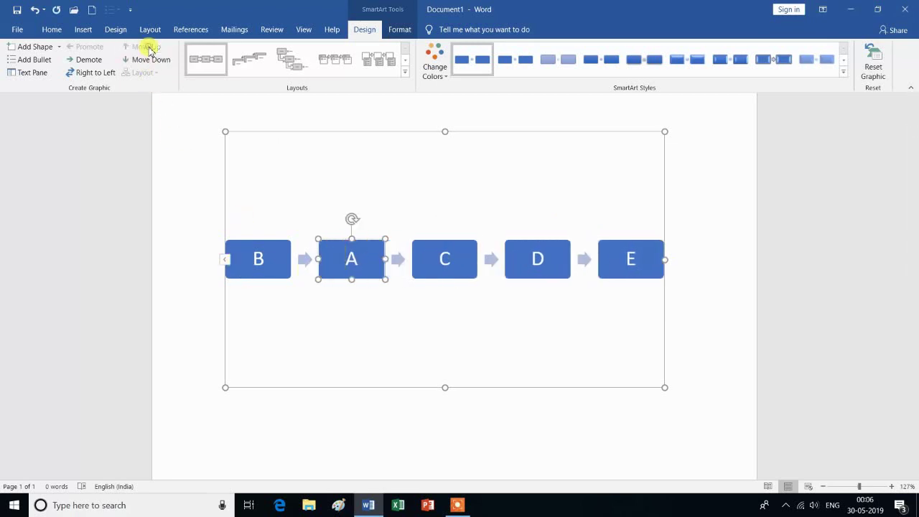
click(149, 48)
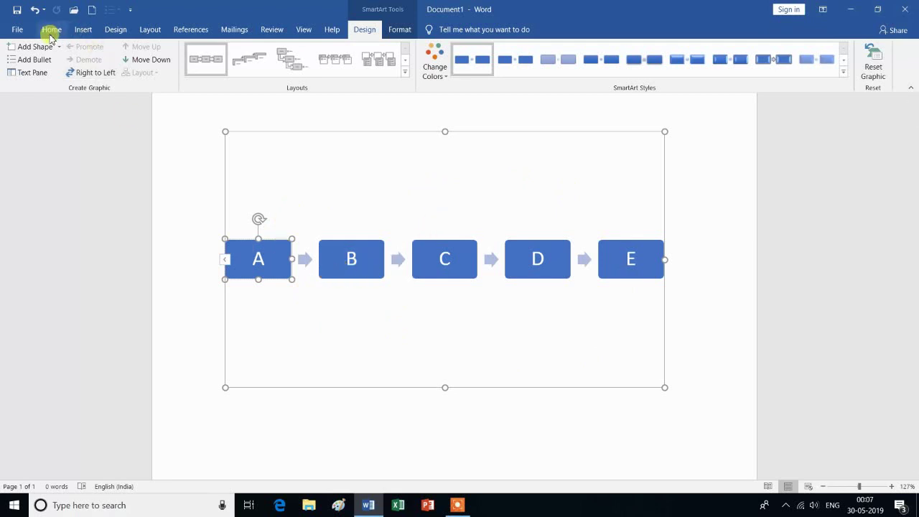
click(424, 227)
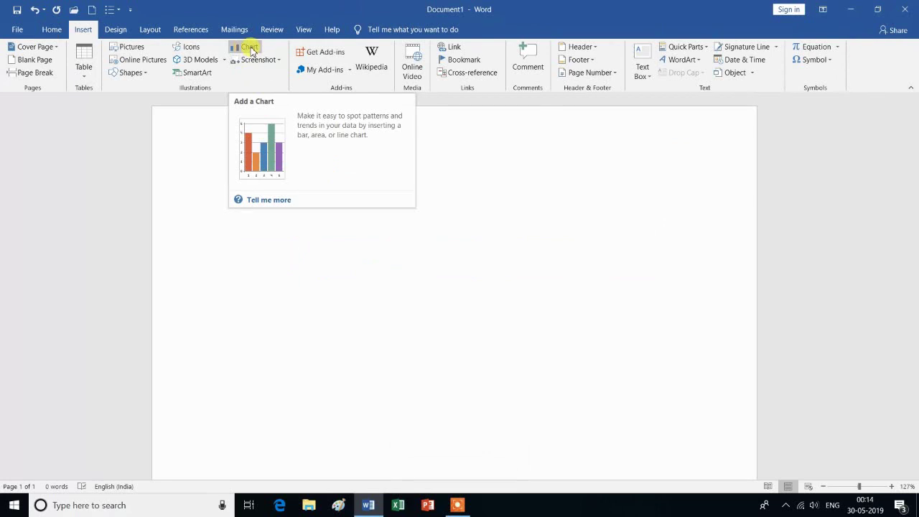
- Preview the line, pie, bar and area types, then insert a Clustered Column chart
click(249, 49)
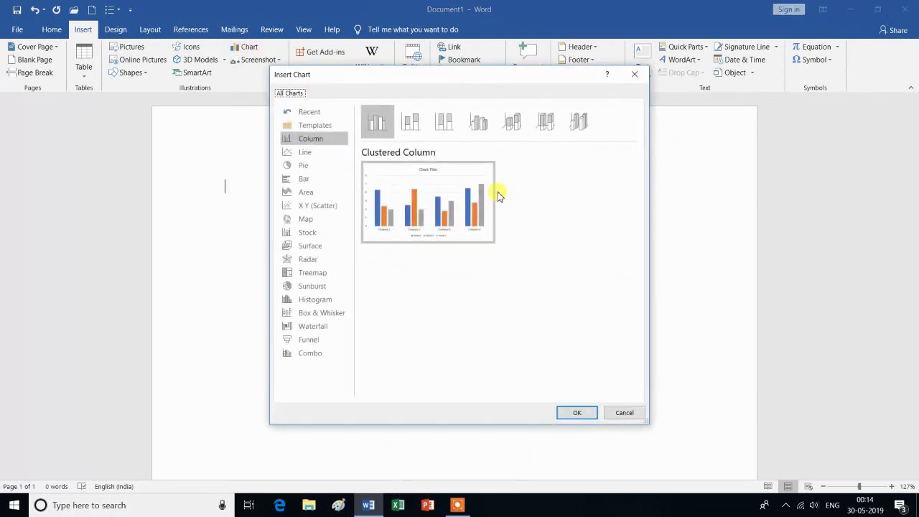
click(306, 153)
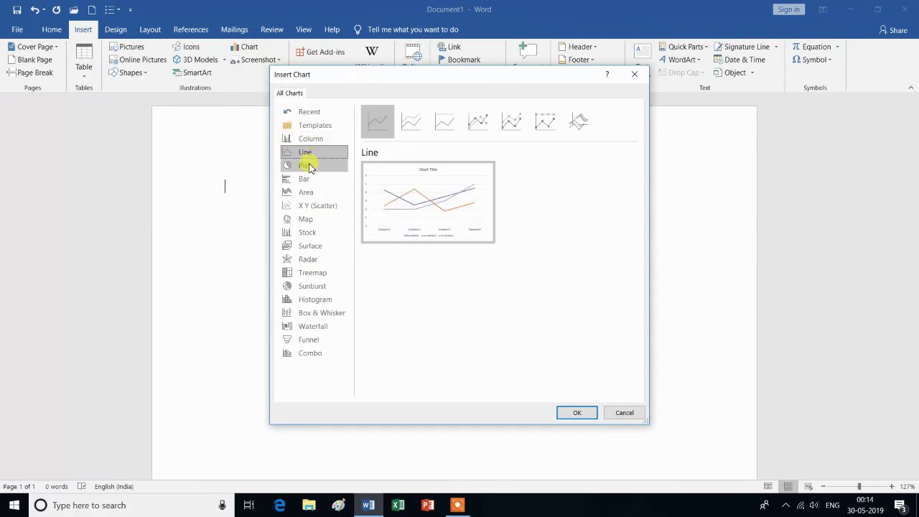
click(309, 166)
click(305, 180)
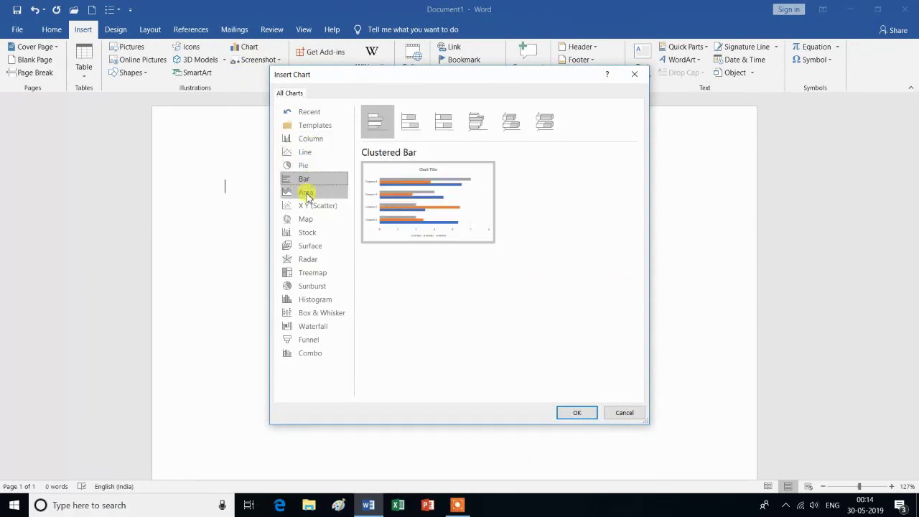
click(307, 195)
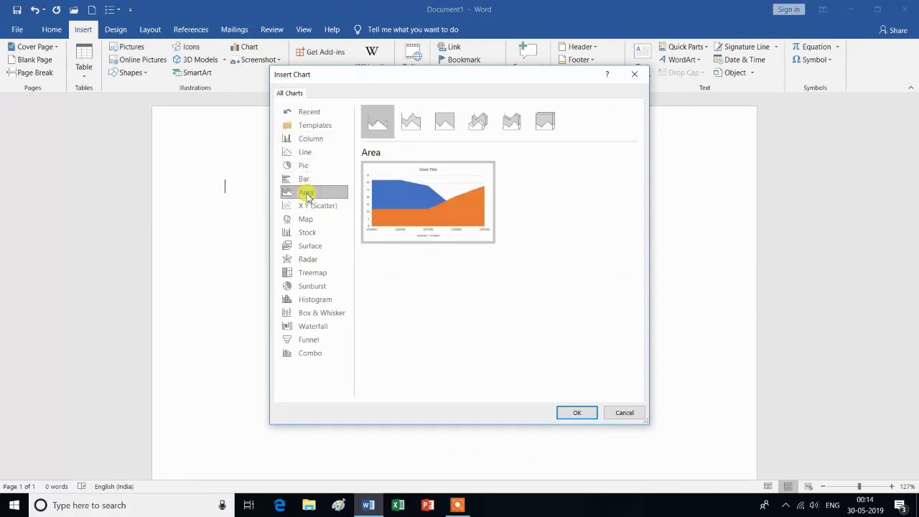
click(311, 141)
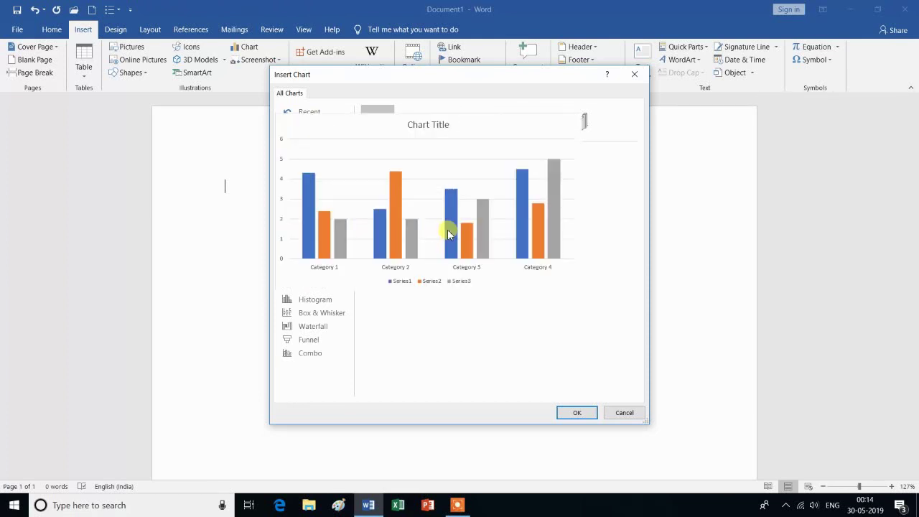
click(579, 413)
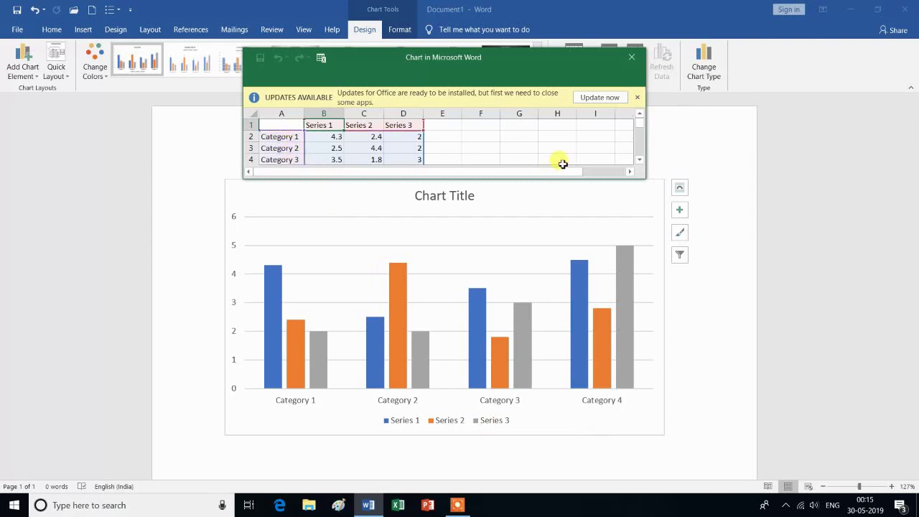
- Put the header NAME in cell A1 of the chart data sheet
click(639, 159)
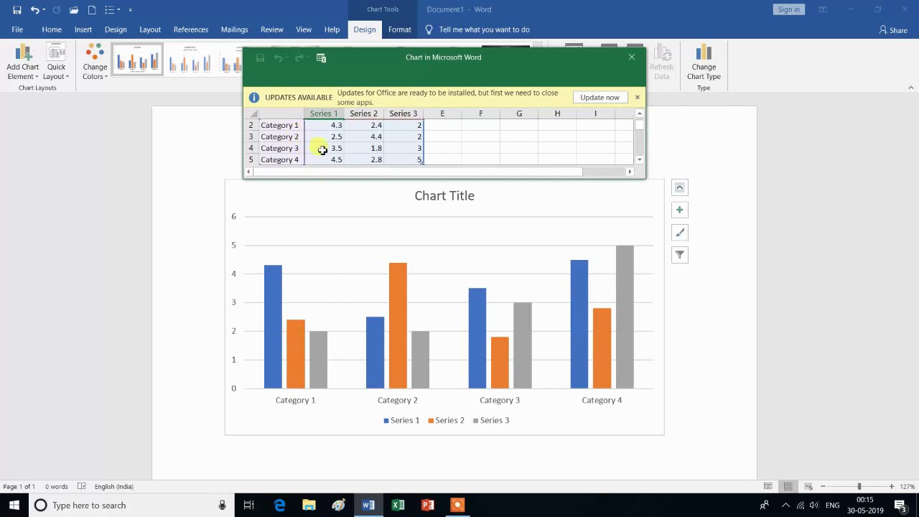
scroll(326, 138, up, 1)
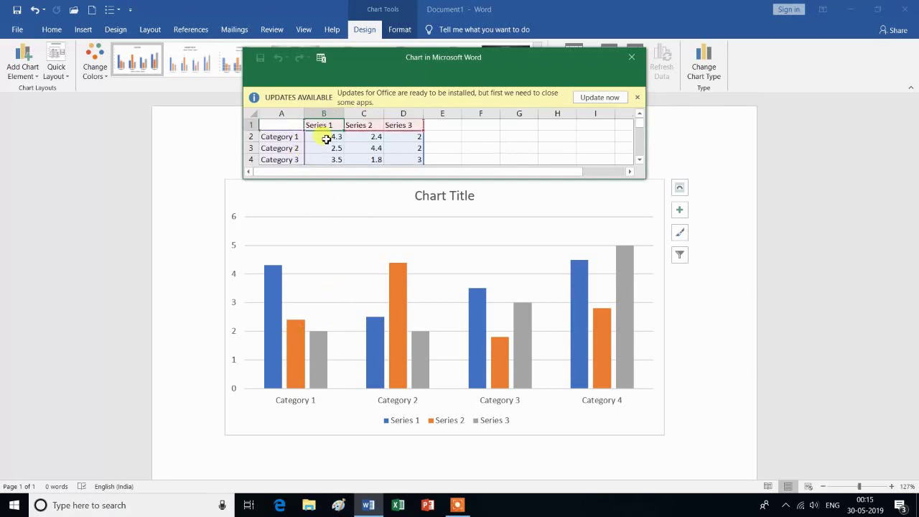
click(289, 125)
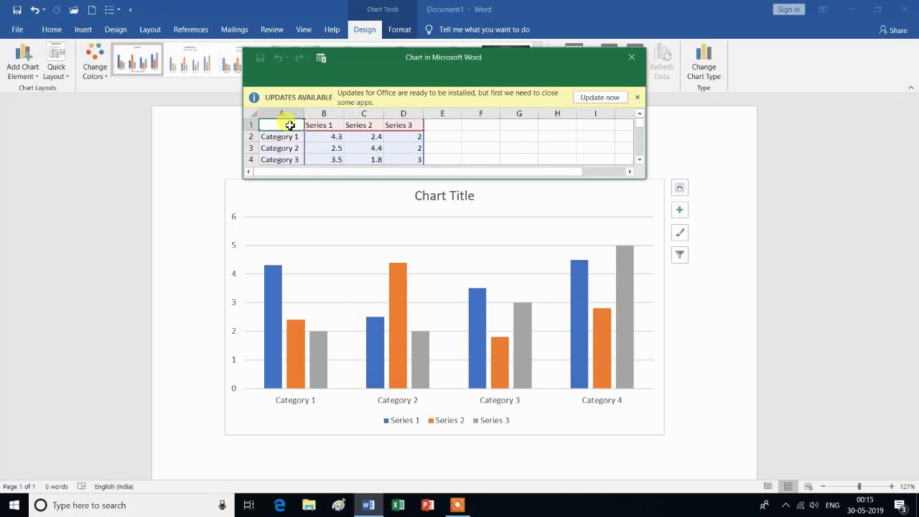
text(NAME)
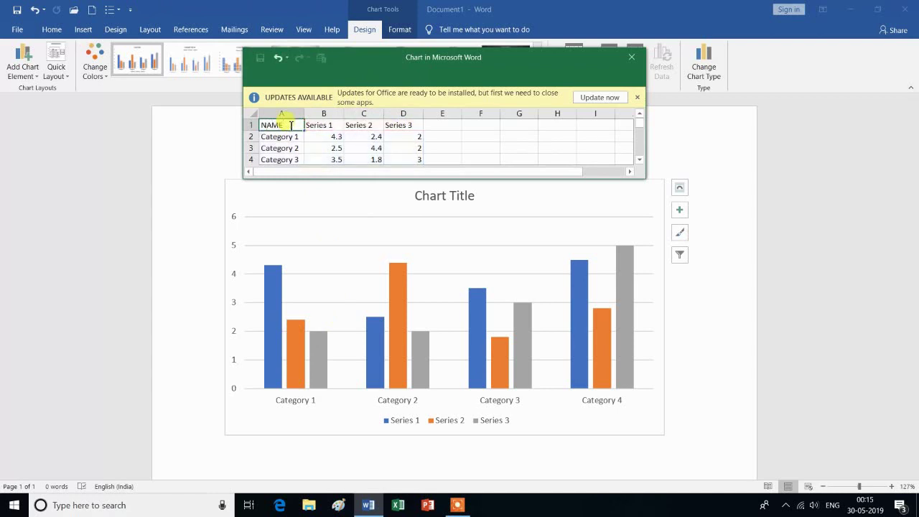
key(Return)
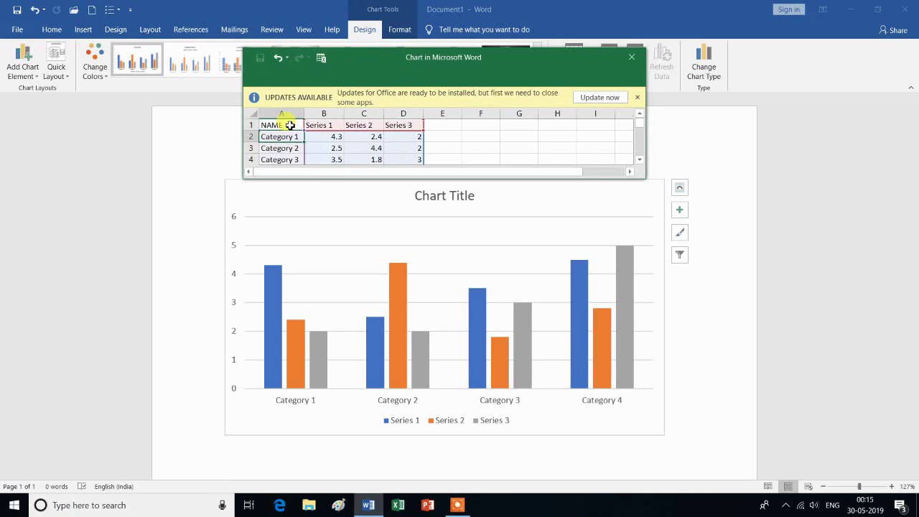
- Enter ROHIT, MOHIT, RAKESH and SURESH as the student names in column A
text(ROHIT)
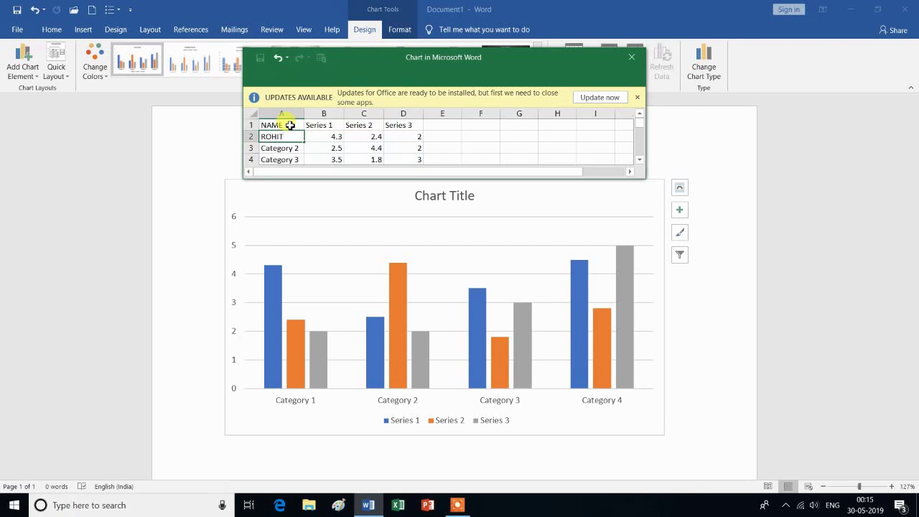
key(Return)
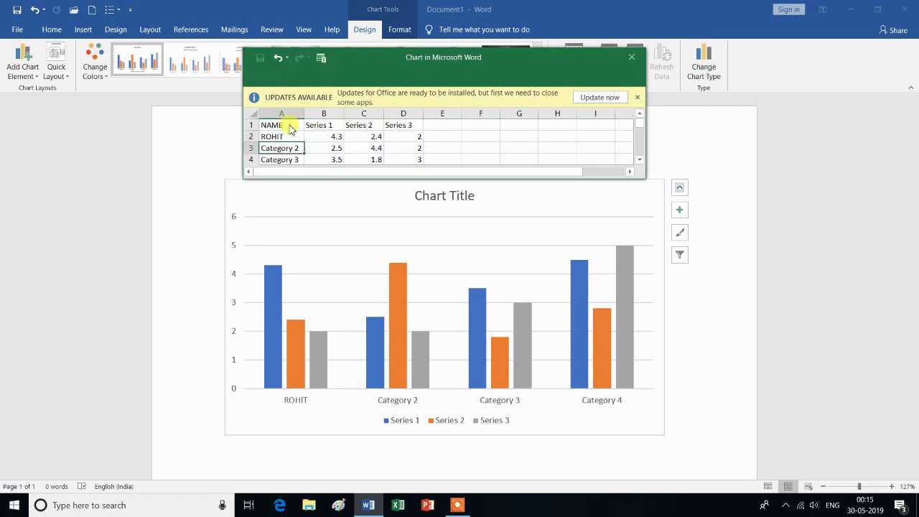
text(MO)
text(HIT)
key(Return)
text(RA)
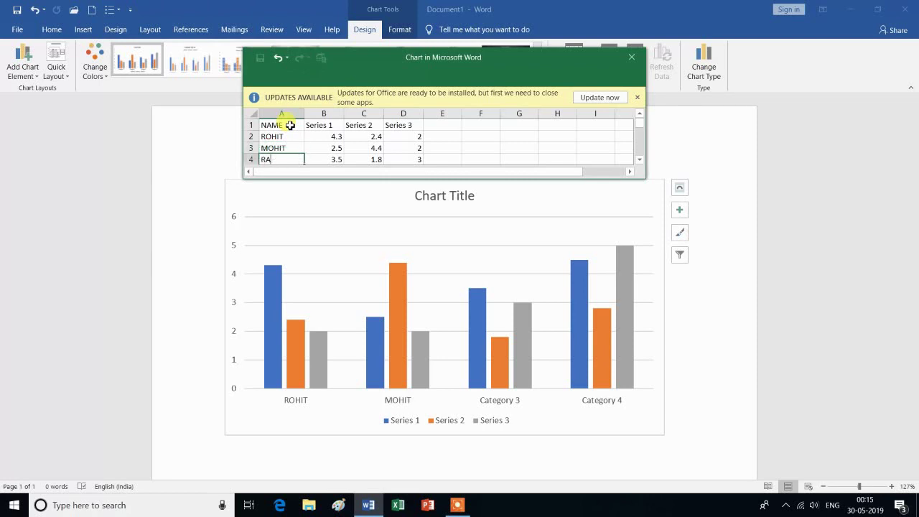
text(KESH)
key(Return)
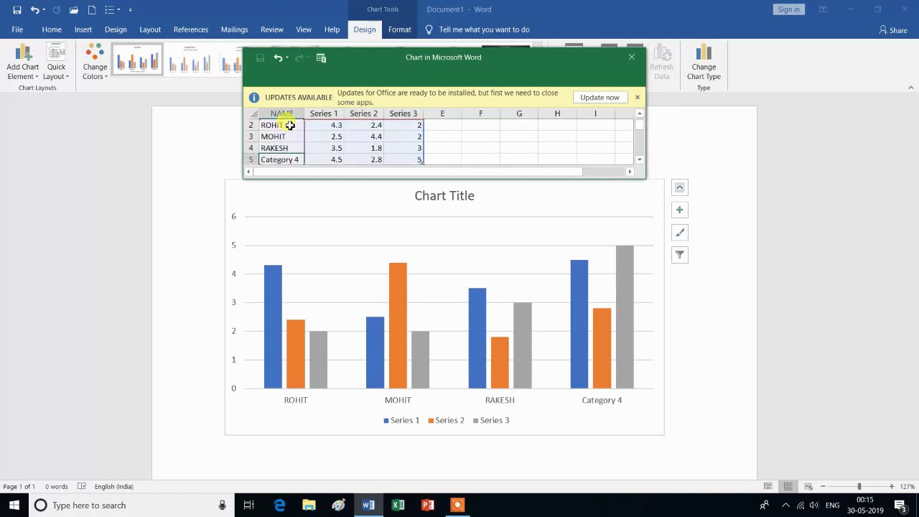
text(SURE)
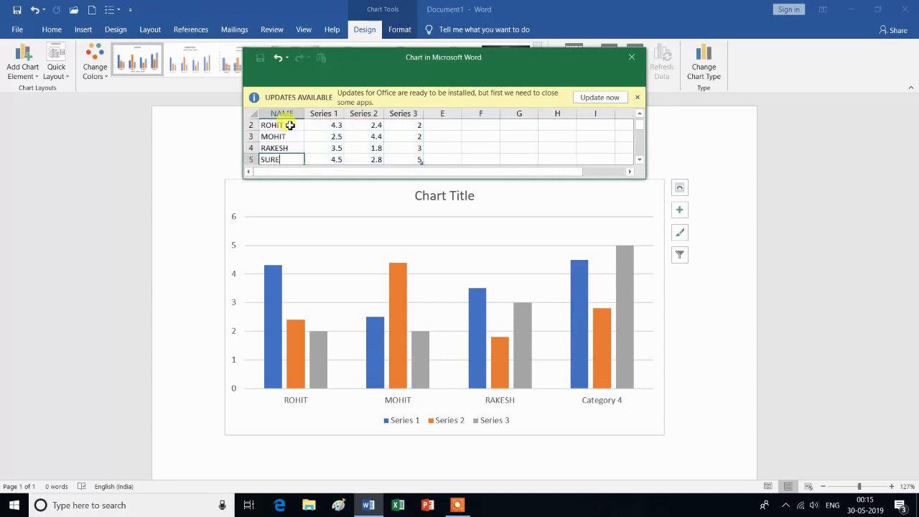
text(SH)
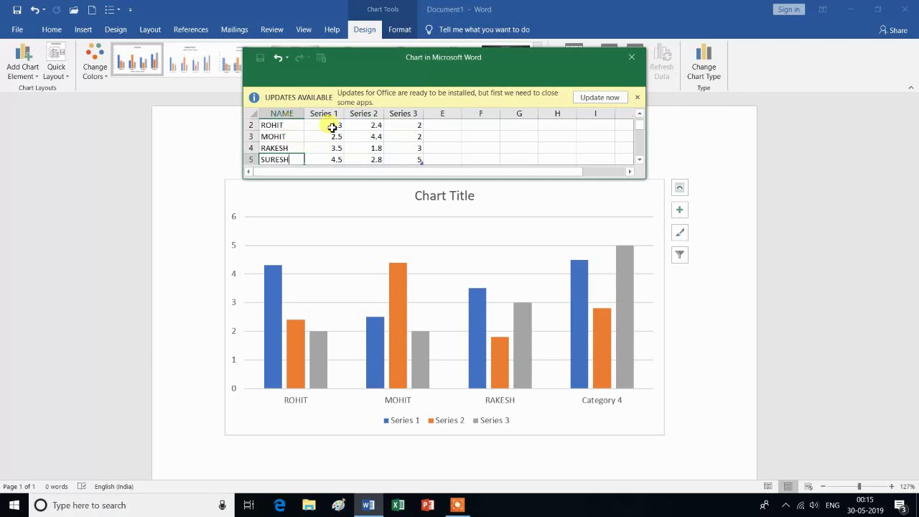
scroll(332, 127, up, 1)
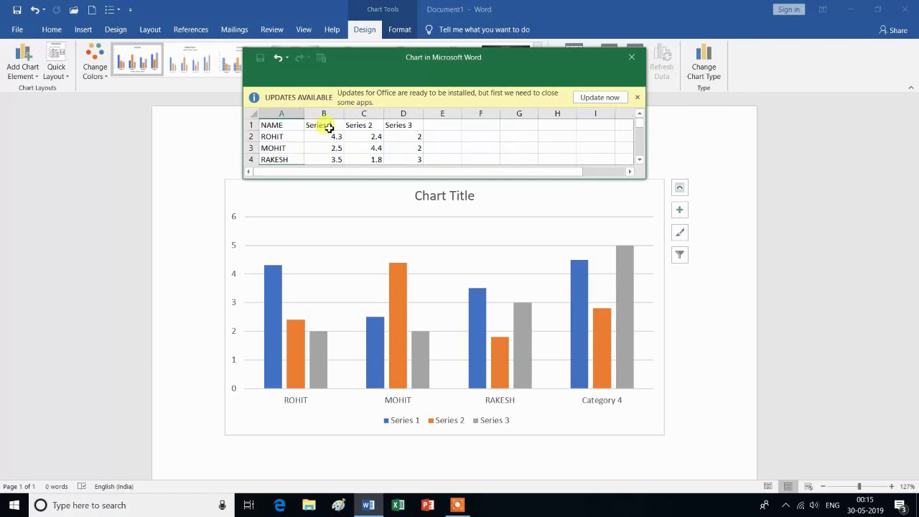
- Rename the three series to MATHS, CS and HINDI
click(319, 125)
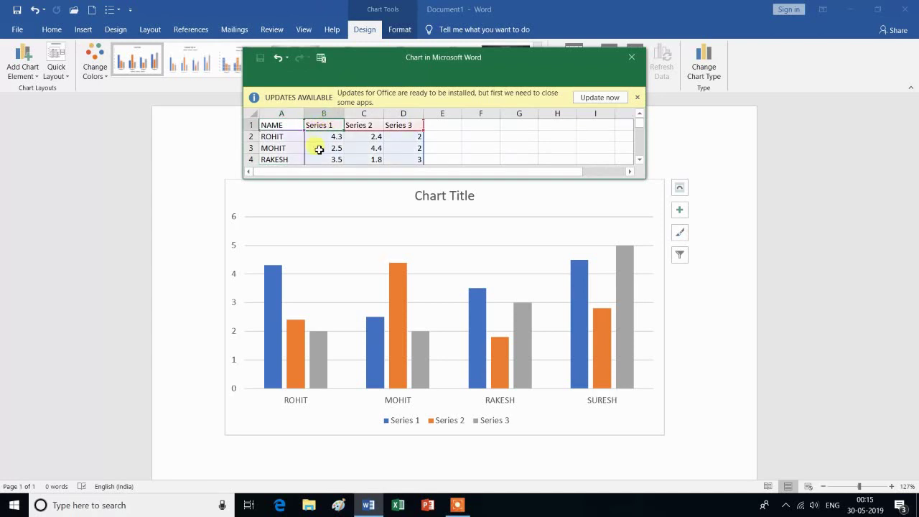
text(MATHS)
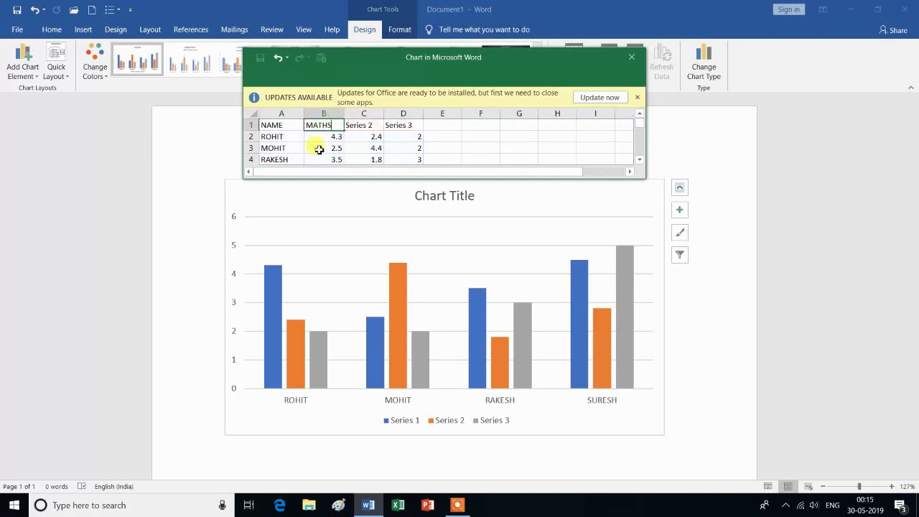
key(Tab)
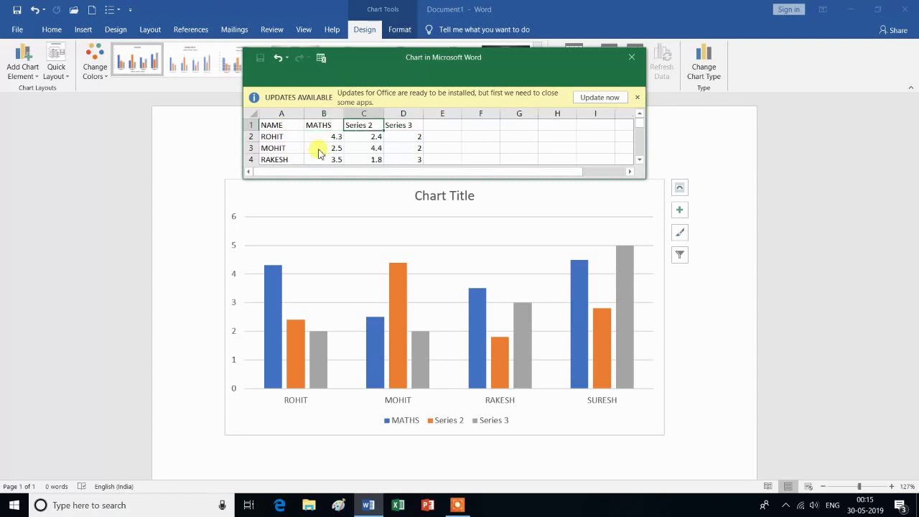
text(CS)
key(Tab)
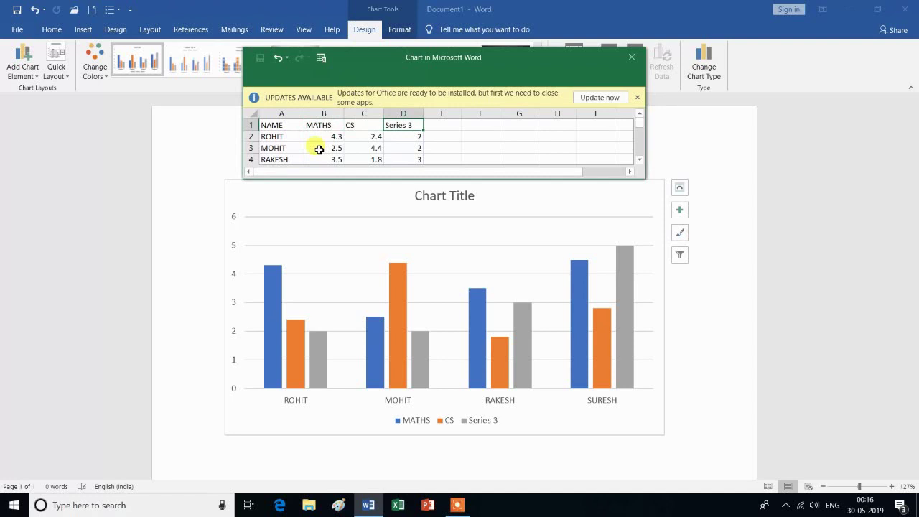
text(HINDI)
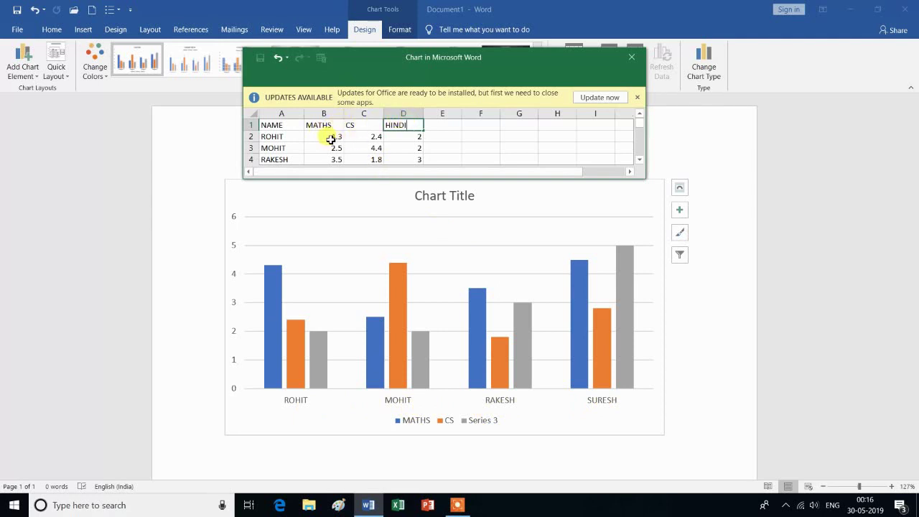
- Enter ROHIT's marks: 78, 88 and 75
click(331, 141)
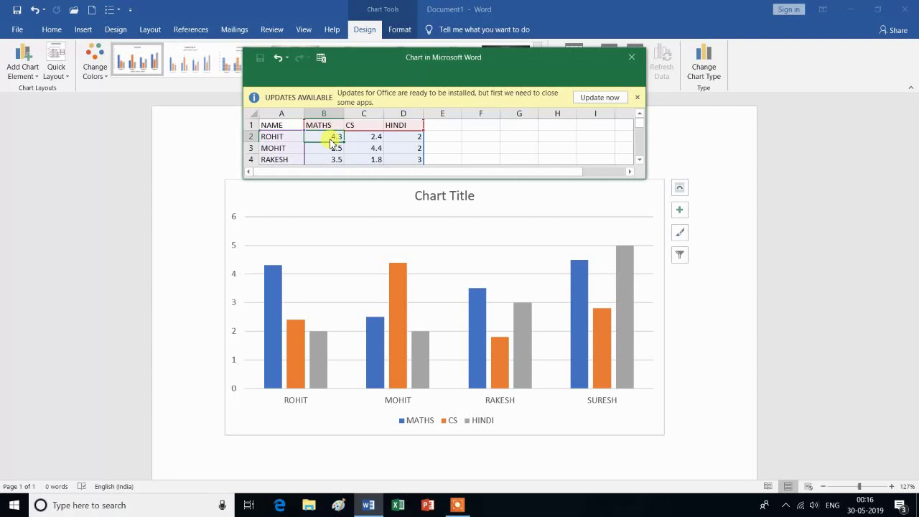
text(78)
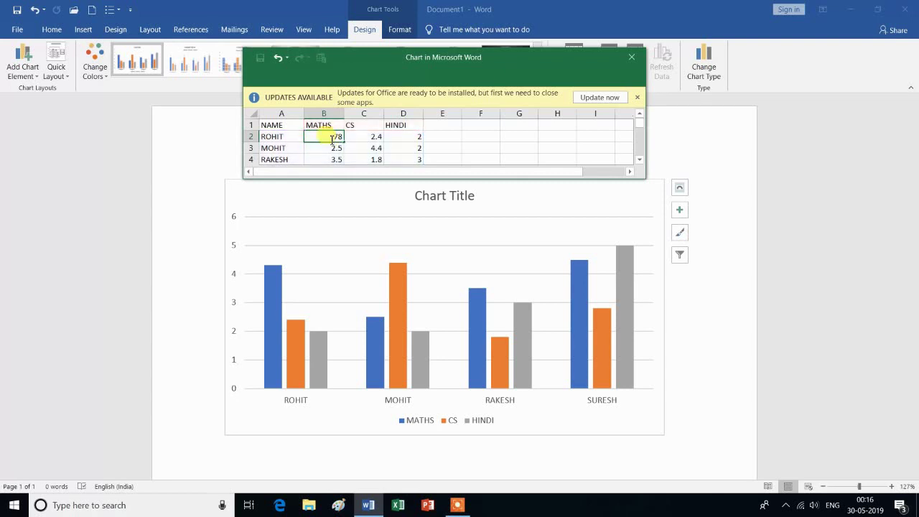
key(Tab)
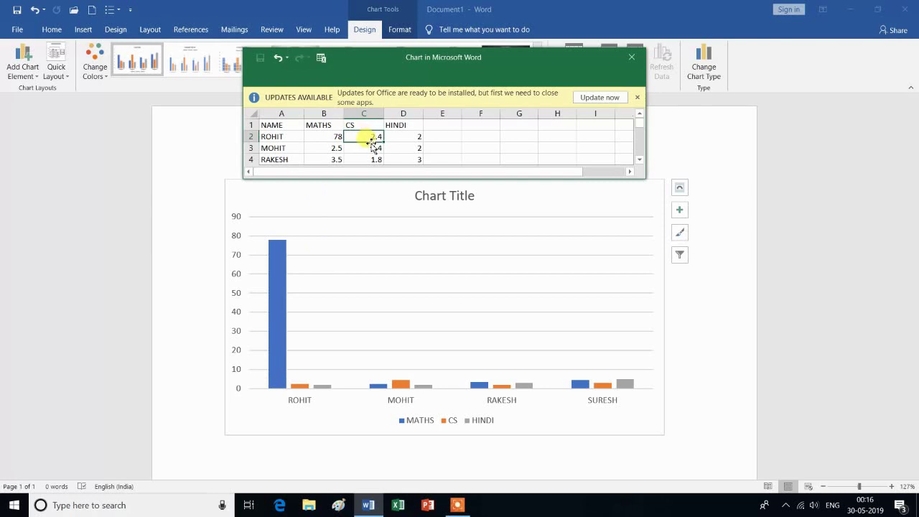
text(88)
key(Tab)
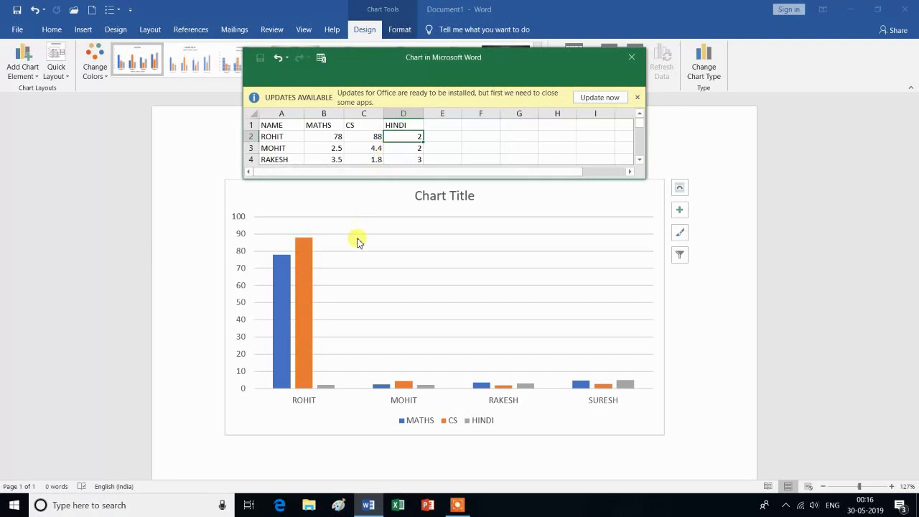
text(75)
key(Return)
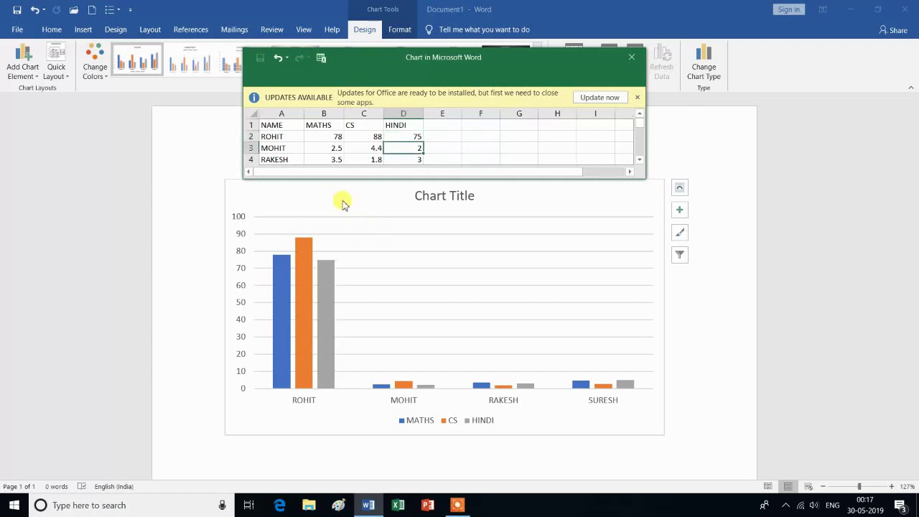
- Enter MOHIT's marks: 45, 66 and 58
key(Left)
key(Left)
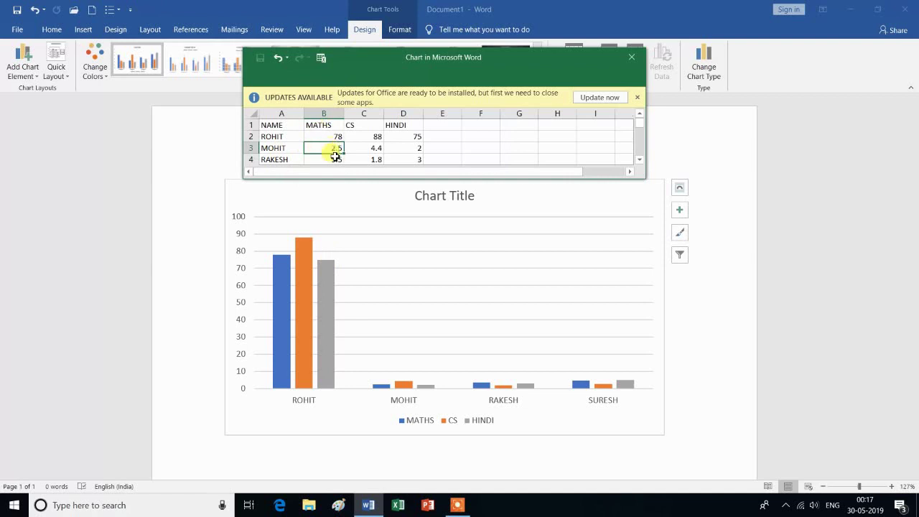
text(45)
key(Tab)
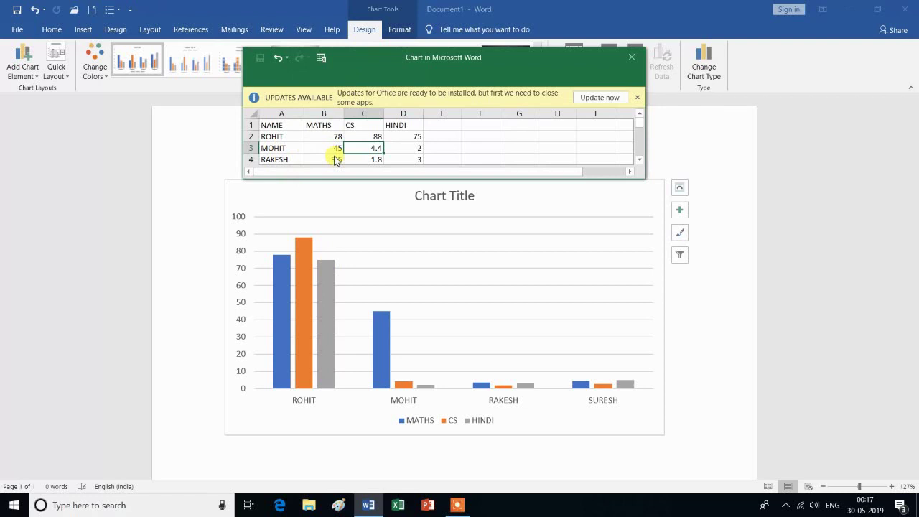
text(66)
key(Tab)
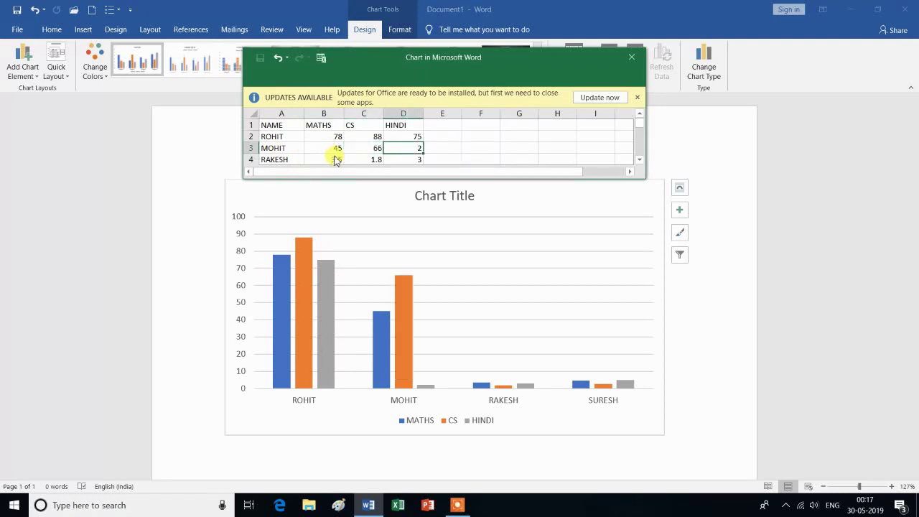
text(58)
key(Return)
- Enter RAKESH's marks: 58, 65 and 45
key(Left)
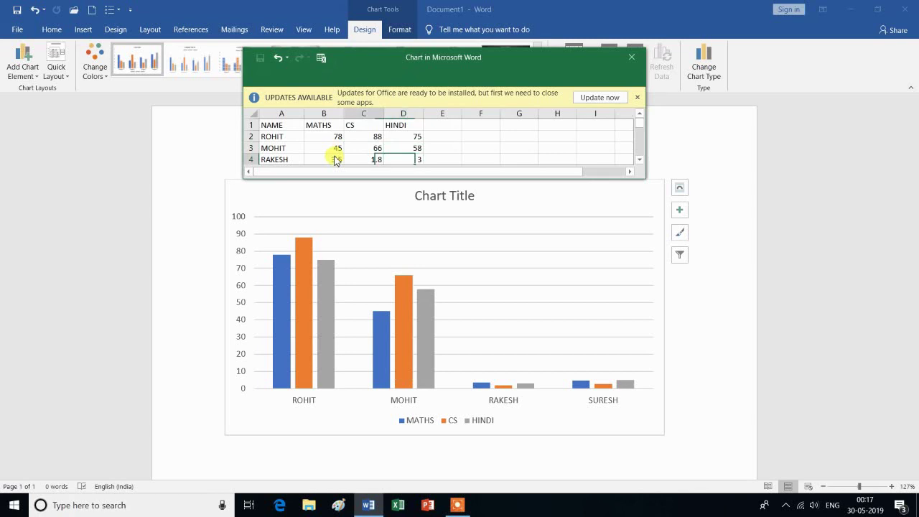
key(Left)
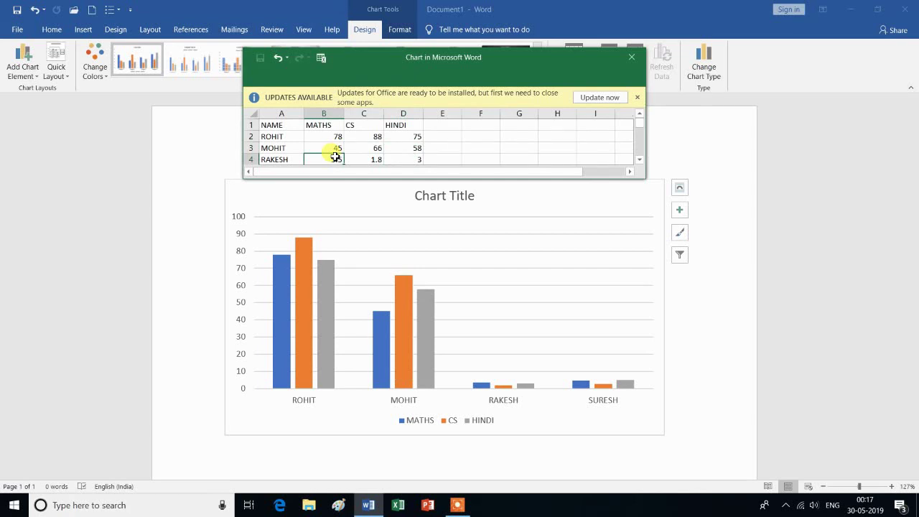
text(38)
key(Tab)
text(6)
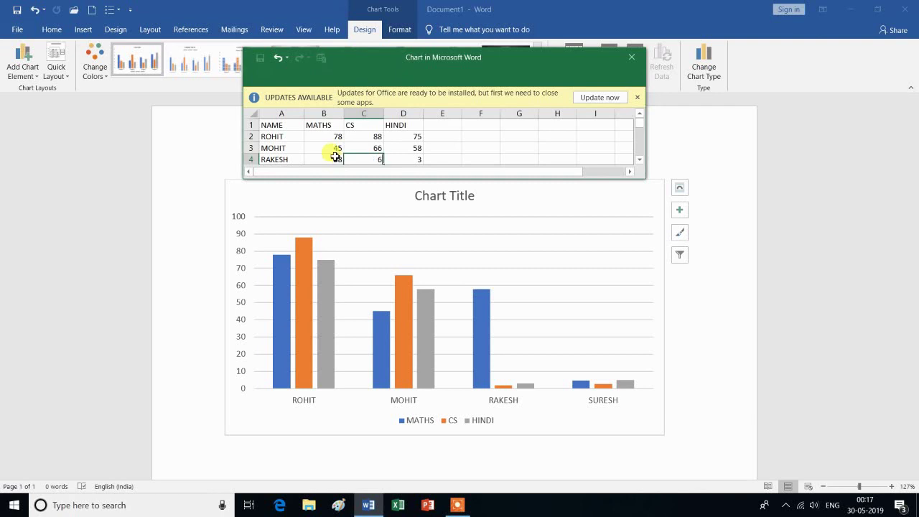
text(5)
key(Tab)
text(45)
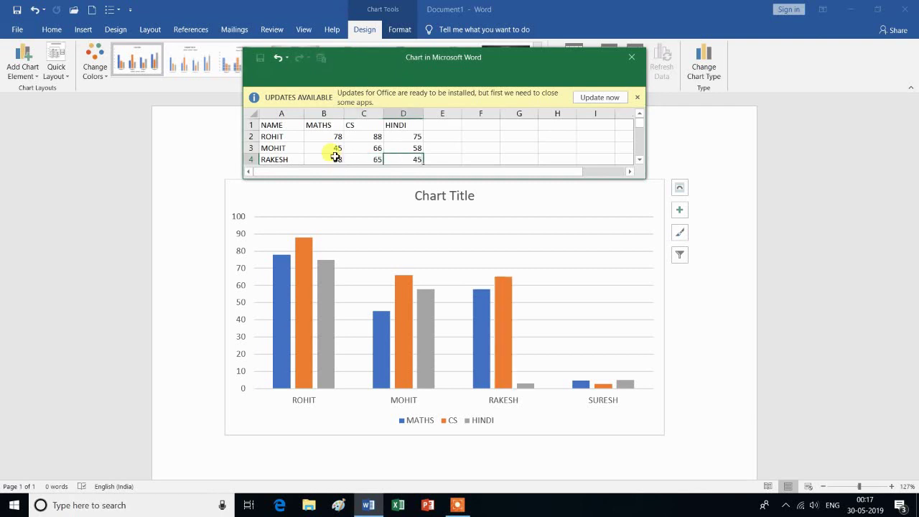
key(Return)
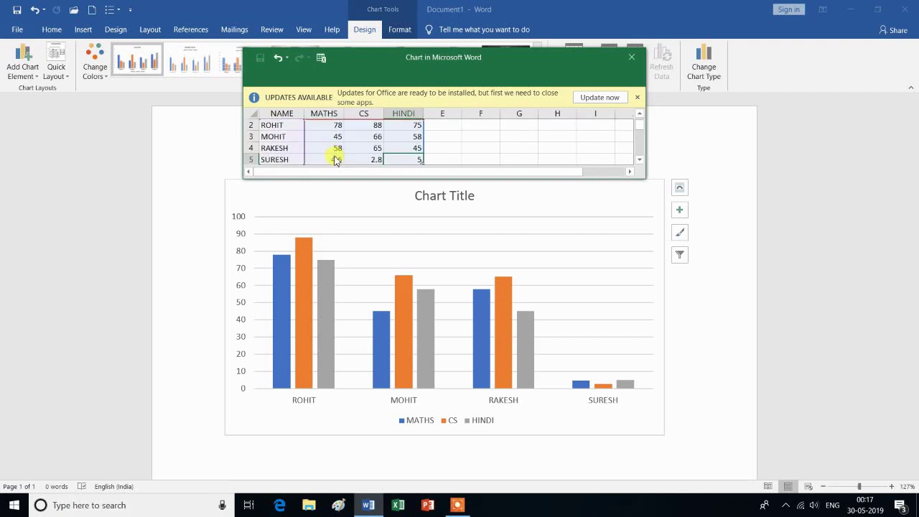
- Enter SURESH's marks 91, 52 and 44, then close the chart data sheet
click(336, 158)
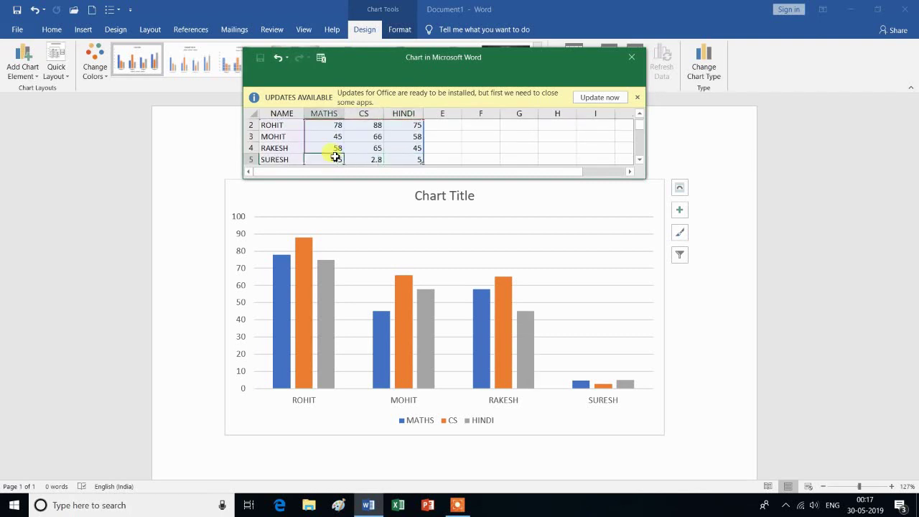
text(3)
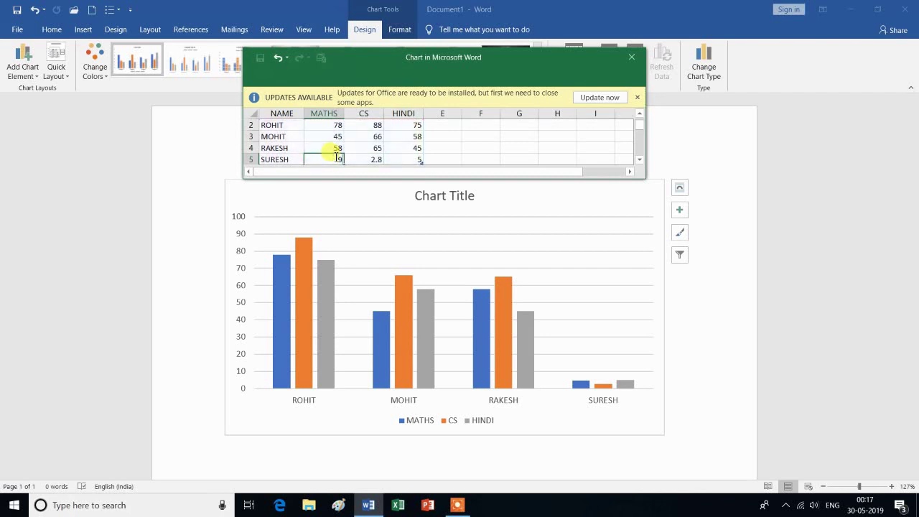
text(1)
key(Tab)
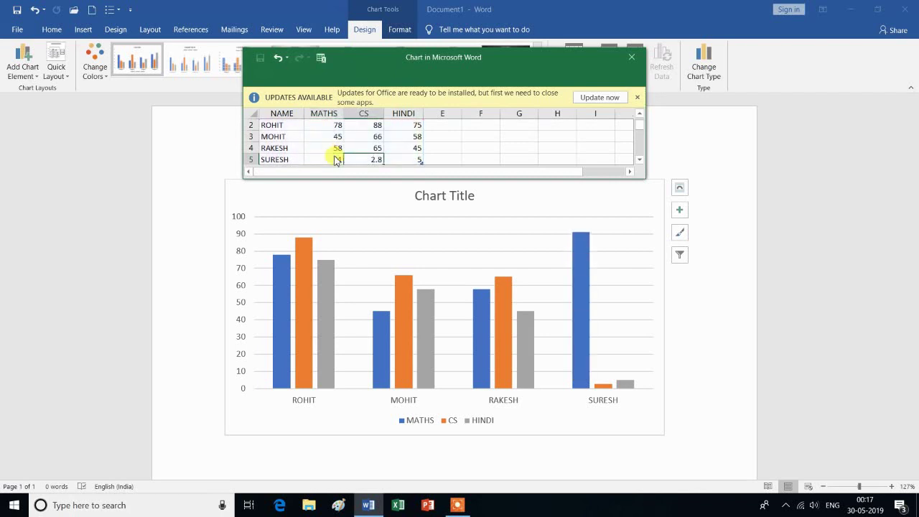
text(52)
key(Tab)
text(44)
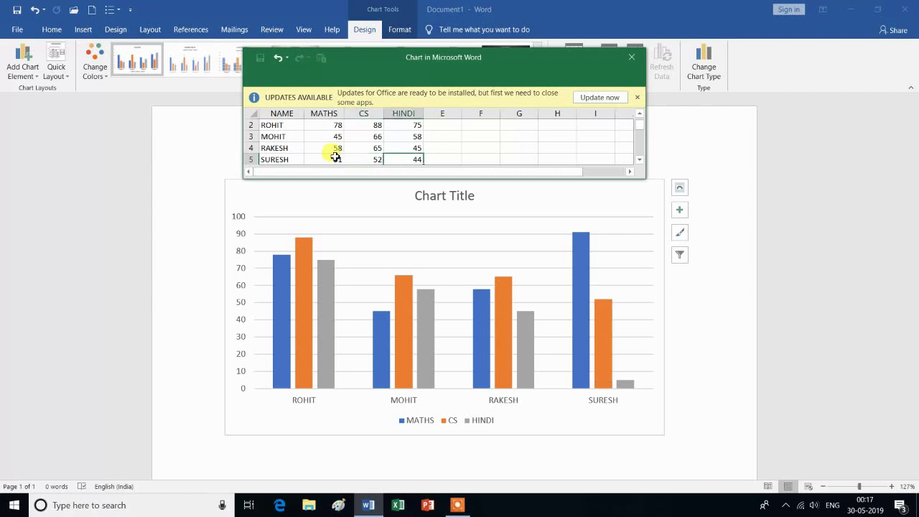
click(453, 161)
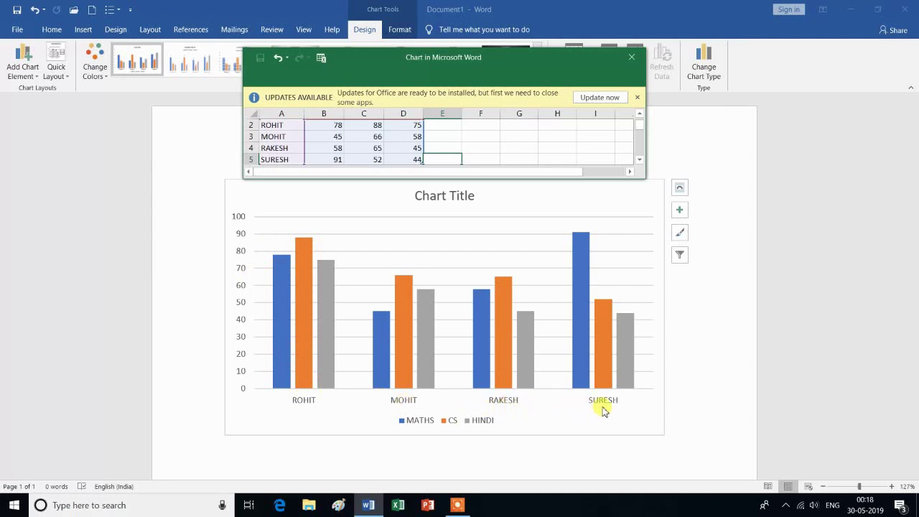
click(630, 60)
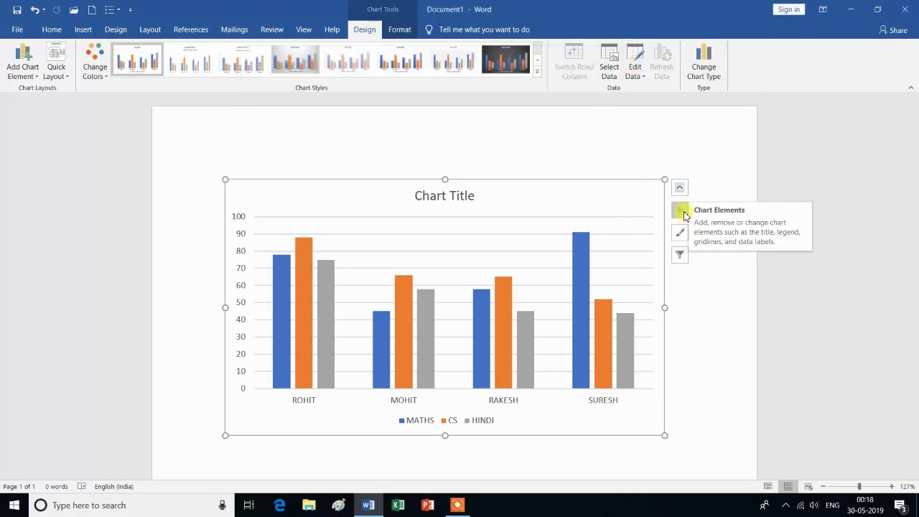
- Try axis titles and data labels but leave both off, and remove the gridlines
click(682, 211)
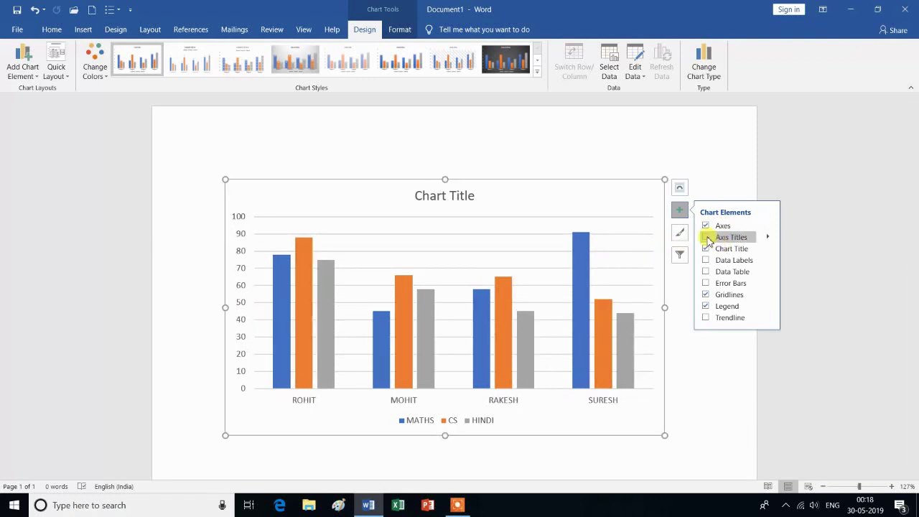
click(707, 239)
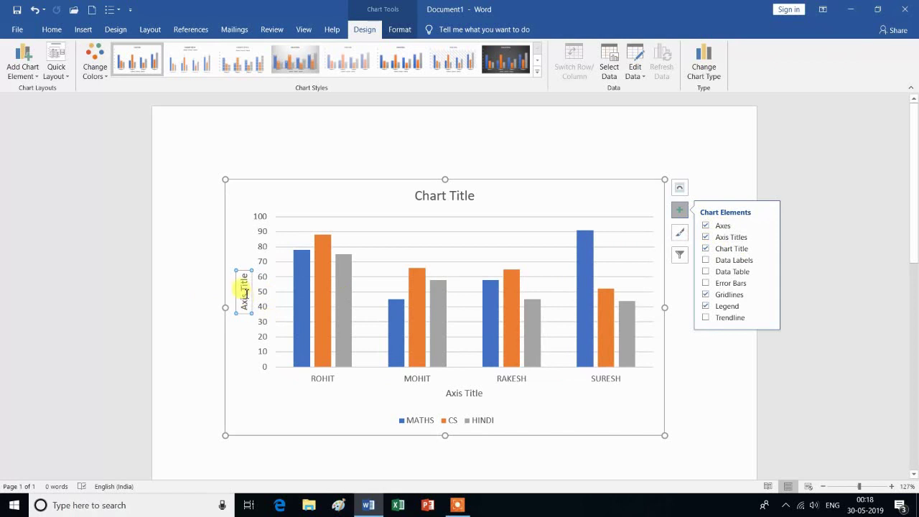
click(708, 239)
click(707, 263)
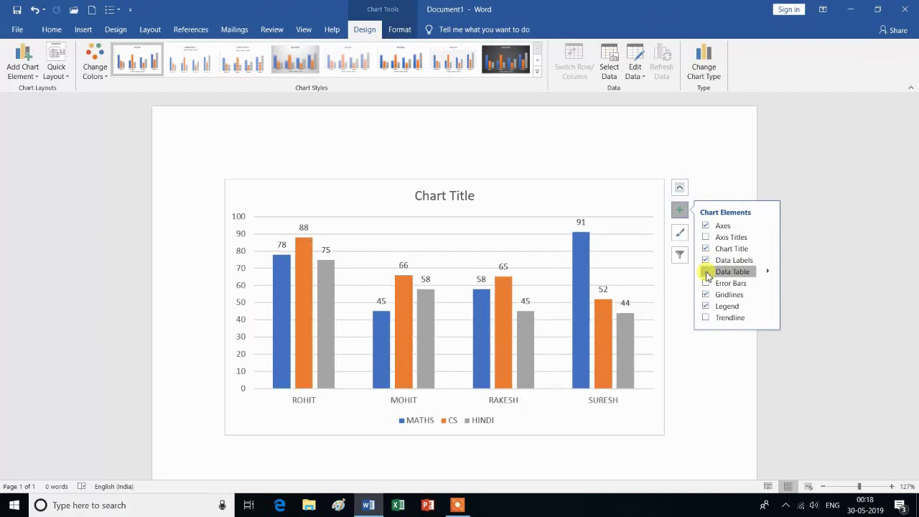
click(707, 272)
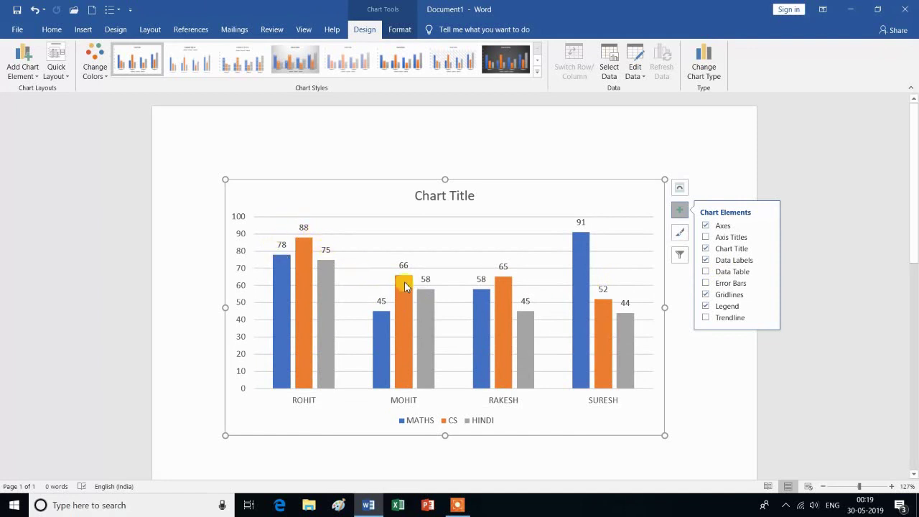
click(706, 260)
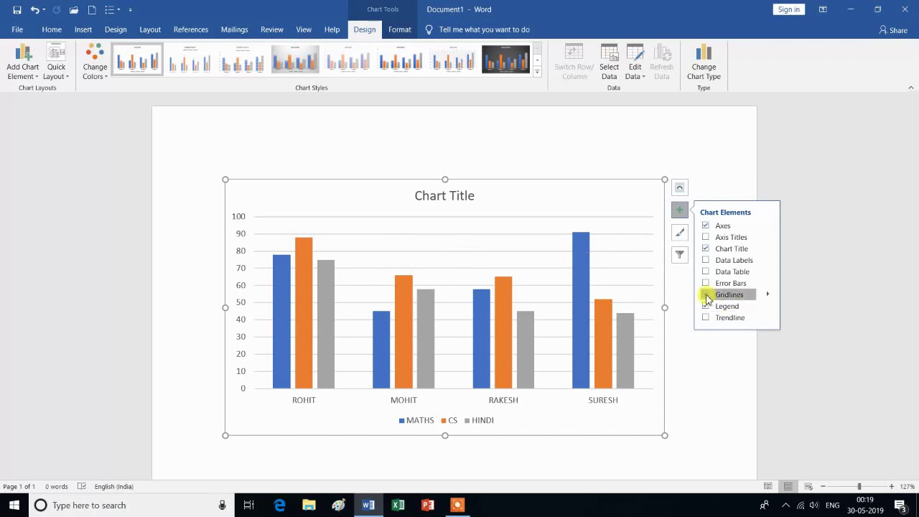
click(706, 295)
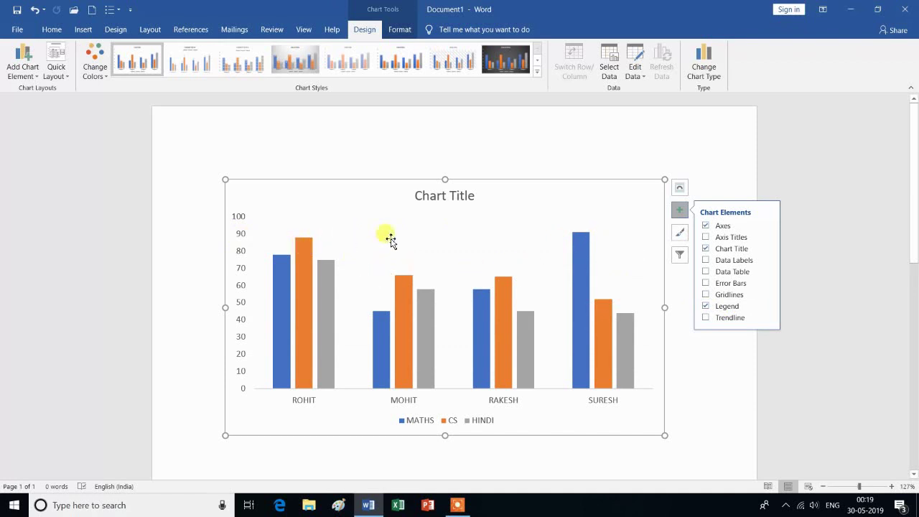
click(697, 350)
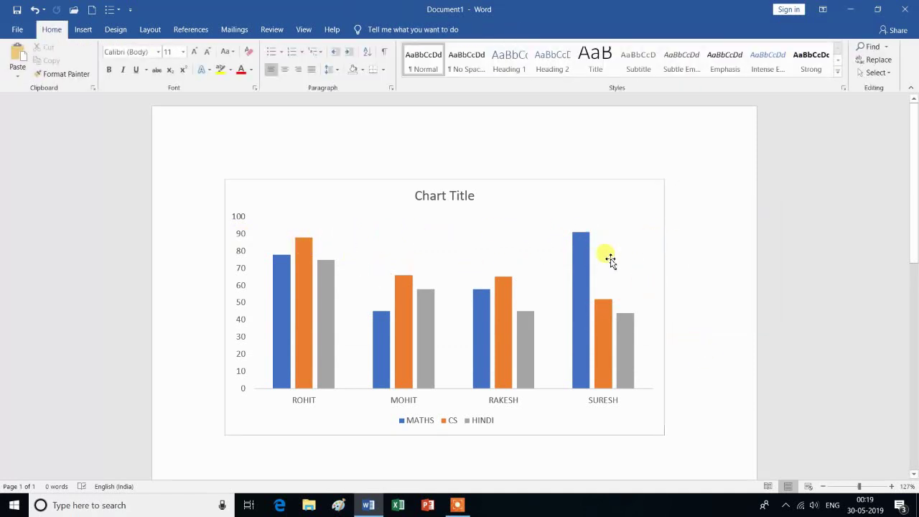
- Filter the chart's series to HINDI only, excluding MATHS and CS
click(646, 250)
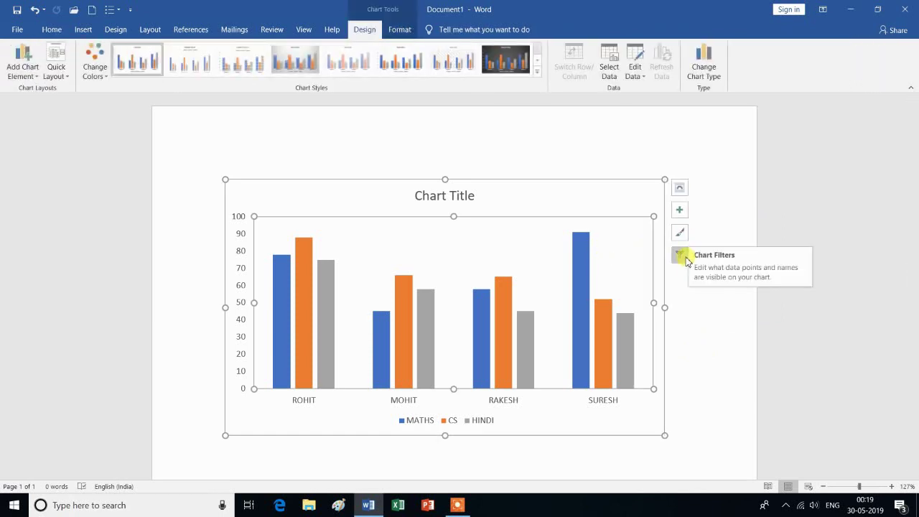
click(680, 256)
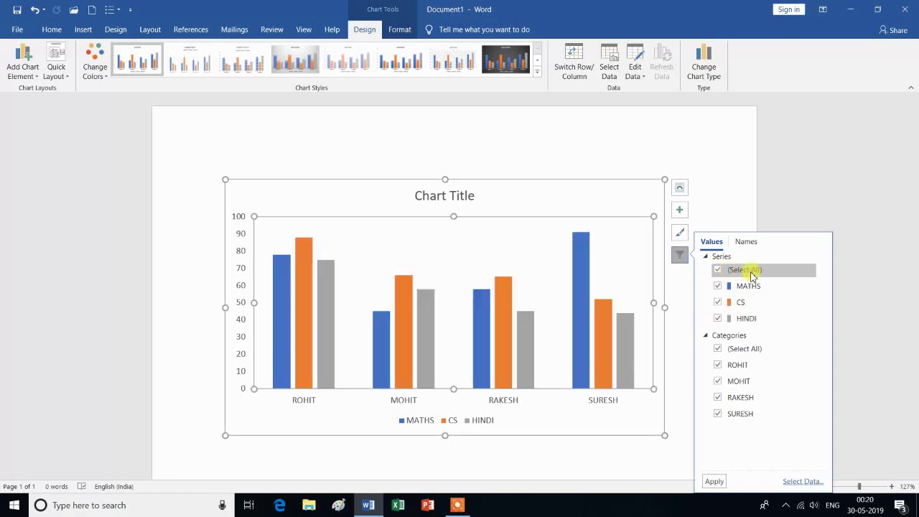
click(717, 288)
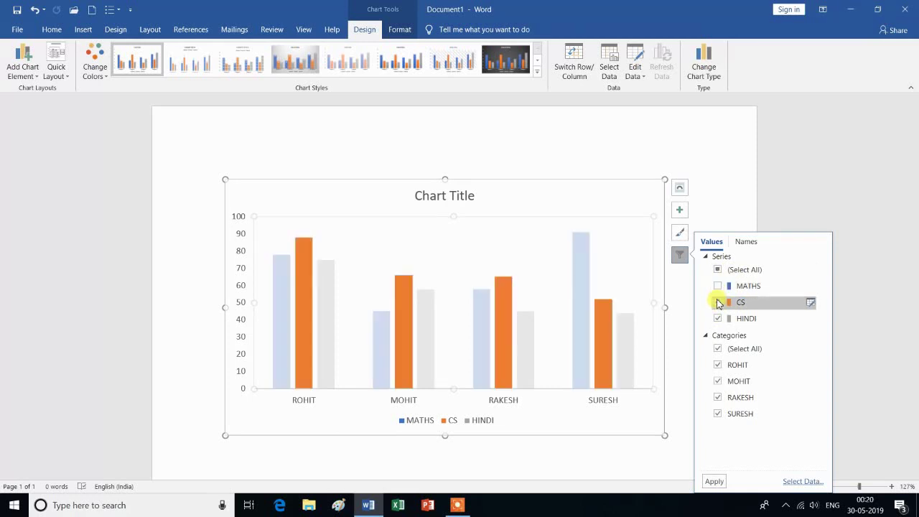
click(718, 302)
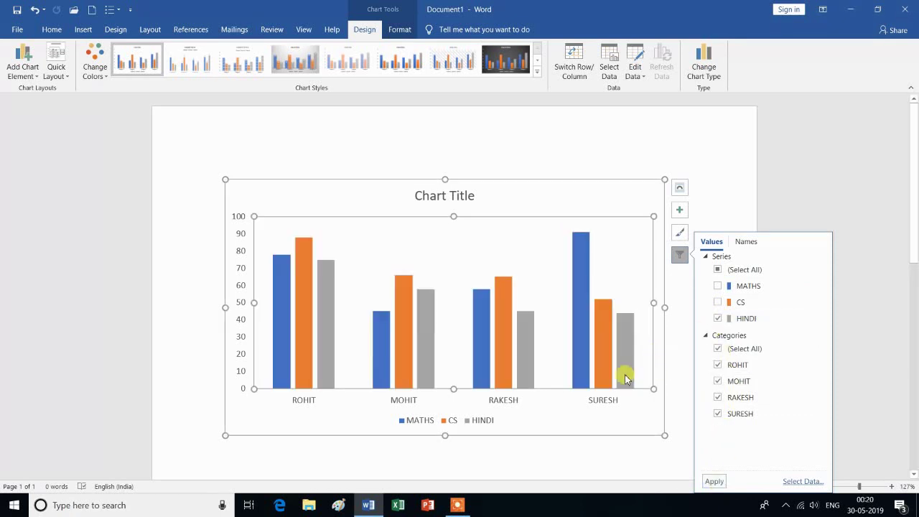
mouse_move(612, 330)
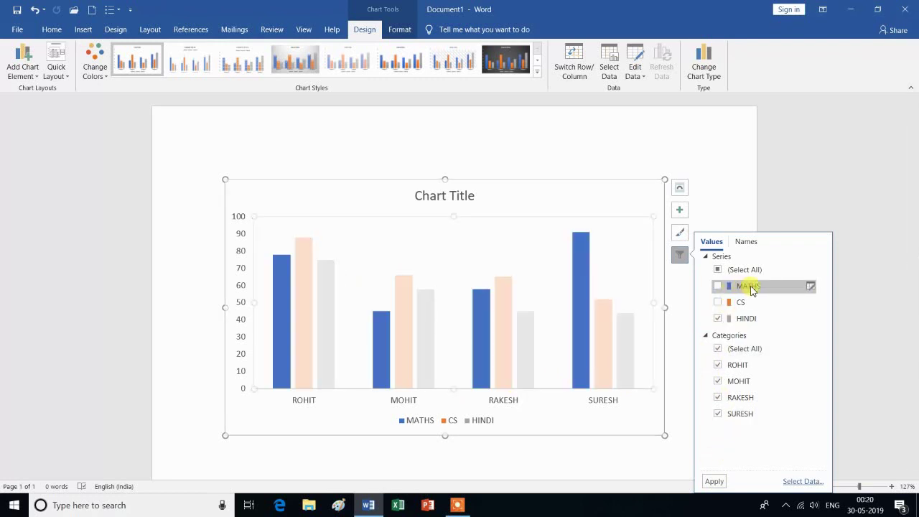
click(718, 302)
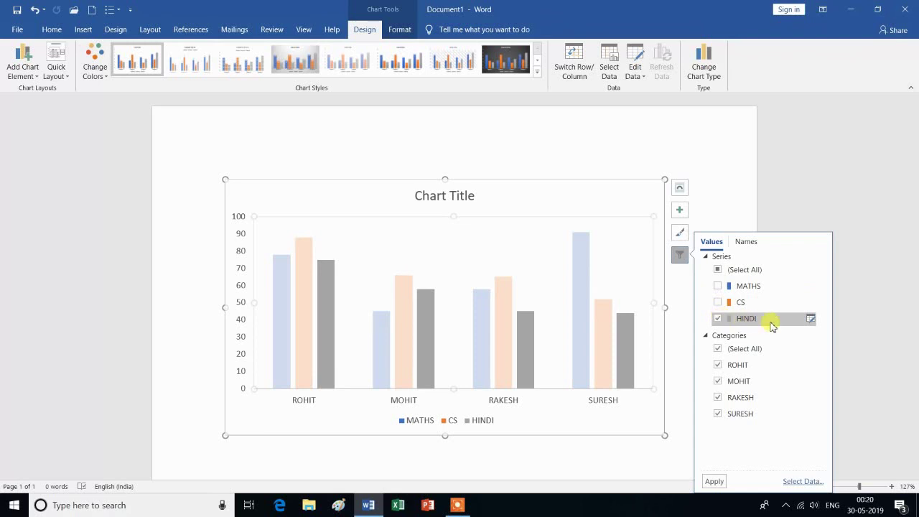
click(715, 482)
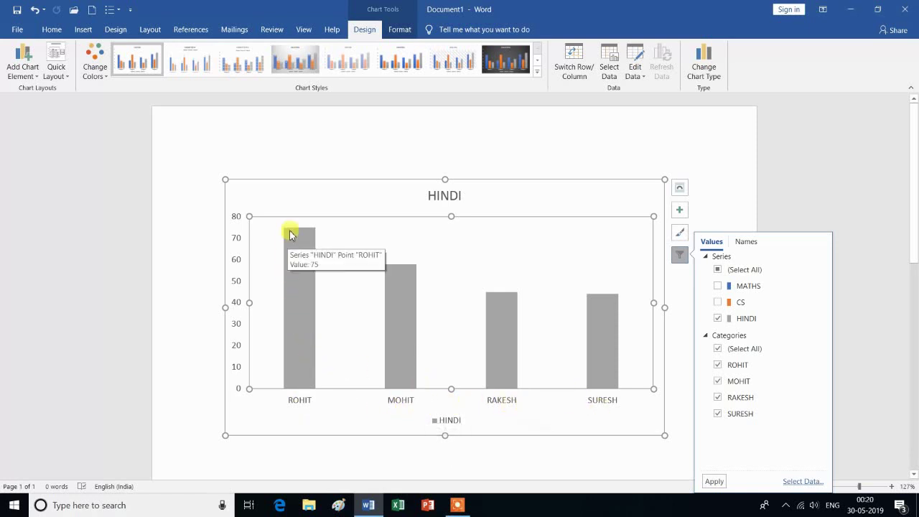
mouse_move(397, 281)
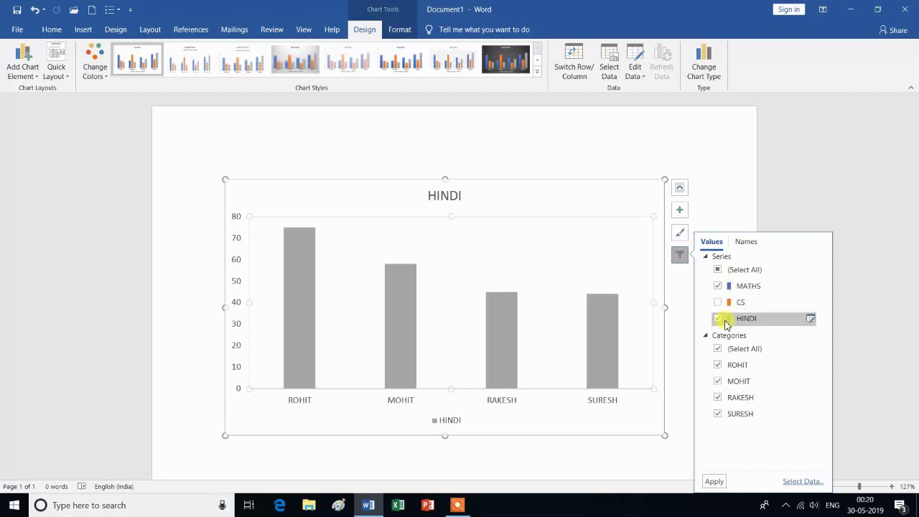
- Bring back all three subjects and filter the chart's categories to ROHIT and MOHIT only
click(715, 482)
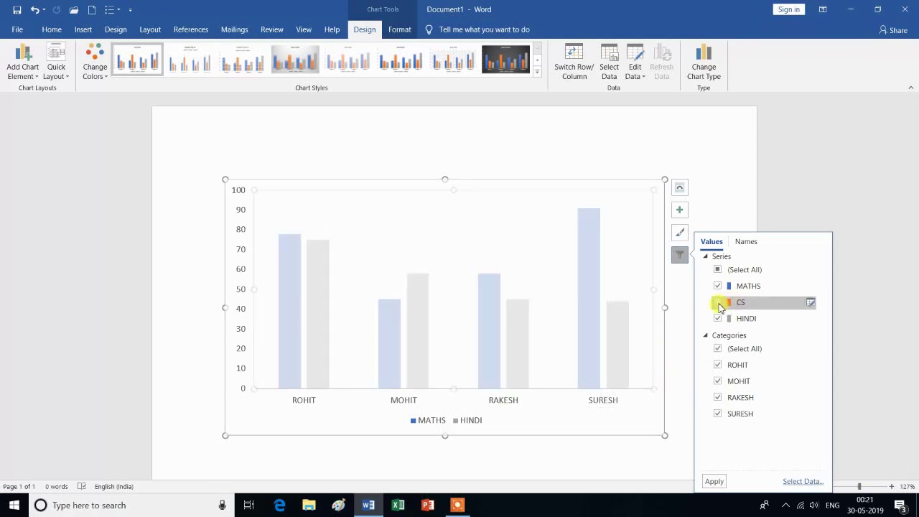
click(718, 302)
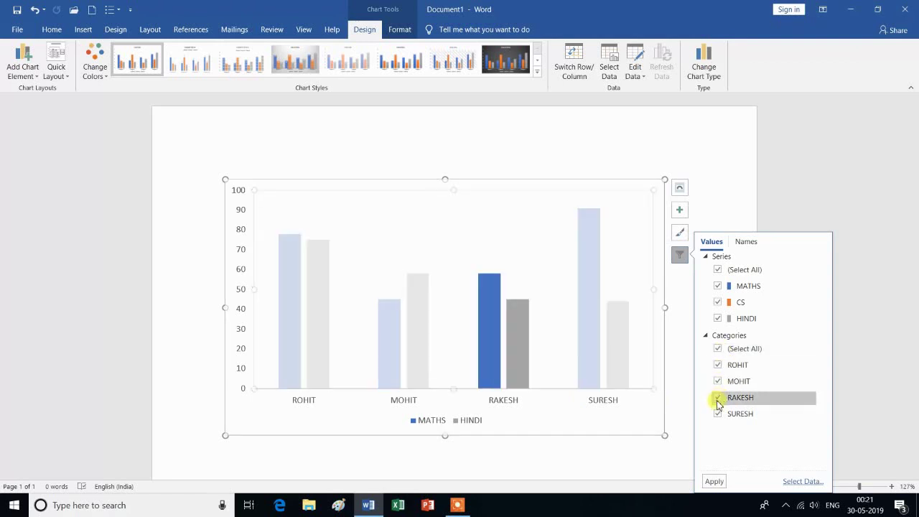
click(718, 399)
click(718, 414)
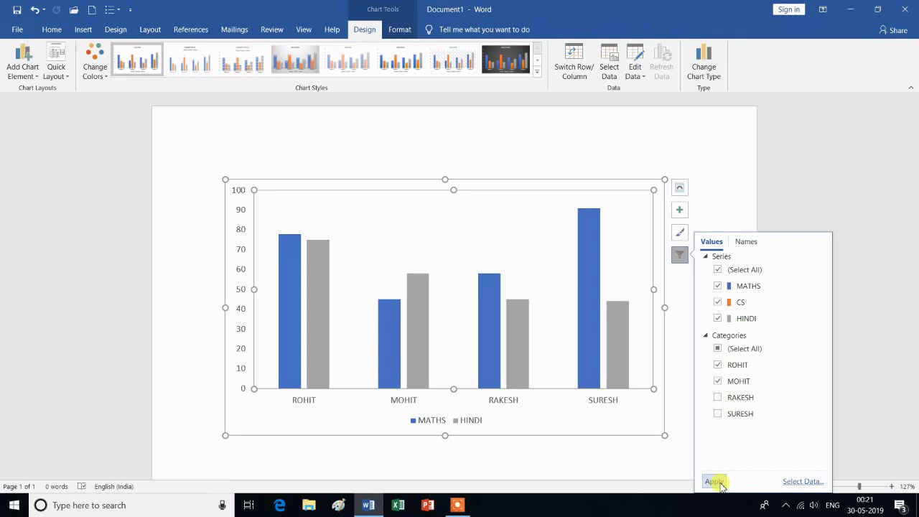
click(721, 486)
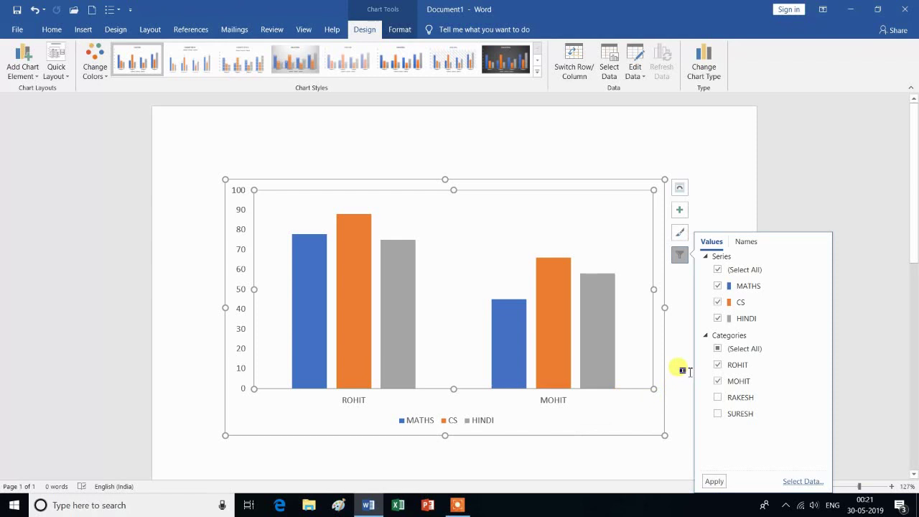
click(682, 370)
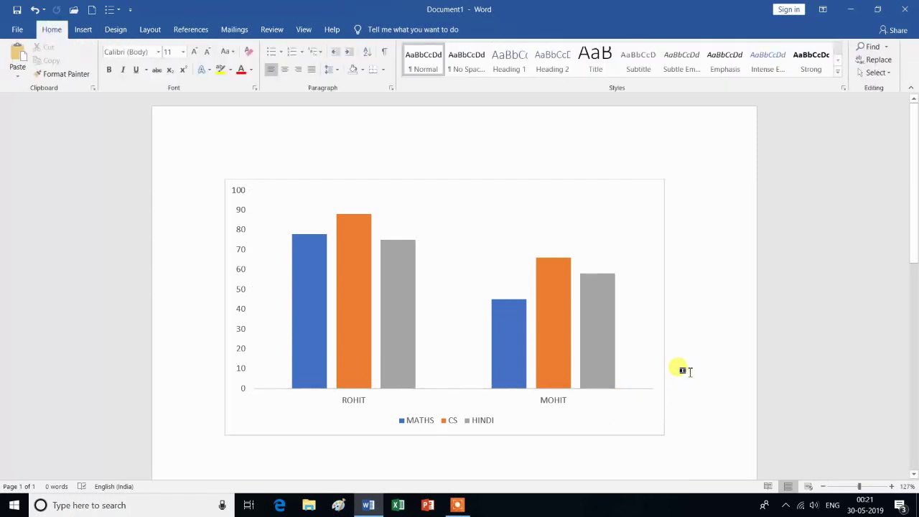
- Put the insertion point on the blank line below the chart and start an Insert > Screenshot > Screen Clipping
scroll(682, 371, down, 5)
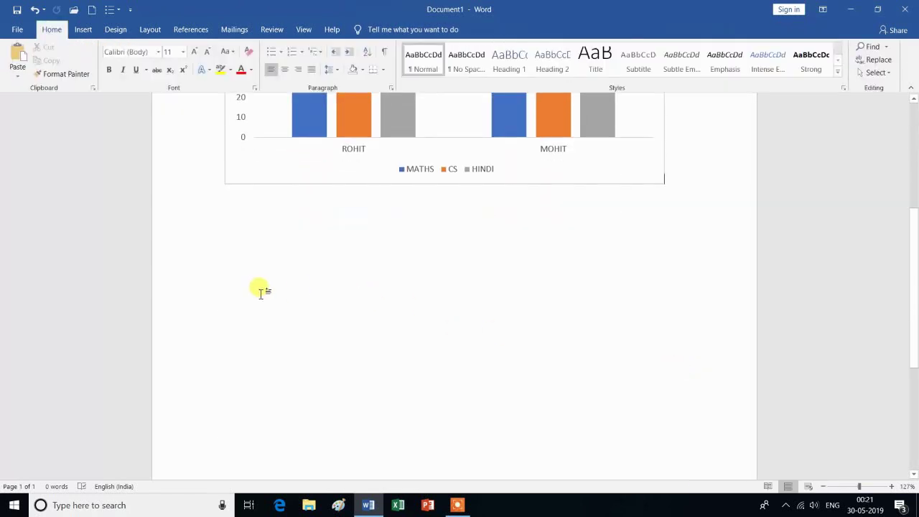
key(ctrl+a)
click(261, 291)
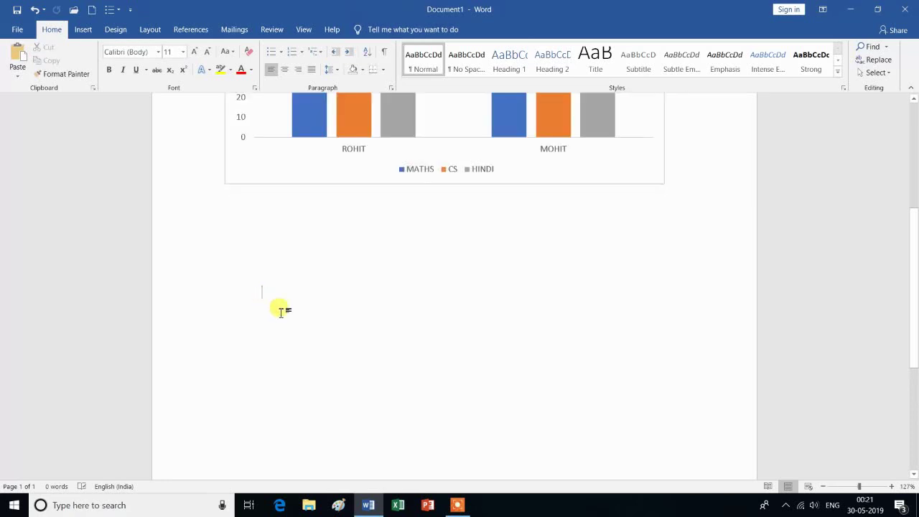
click(85, 32)
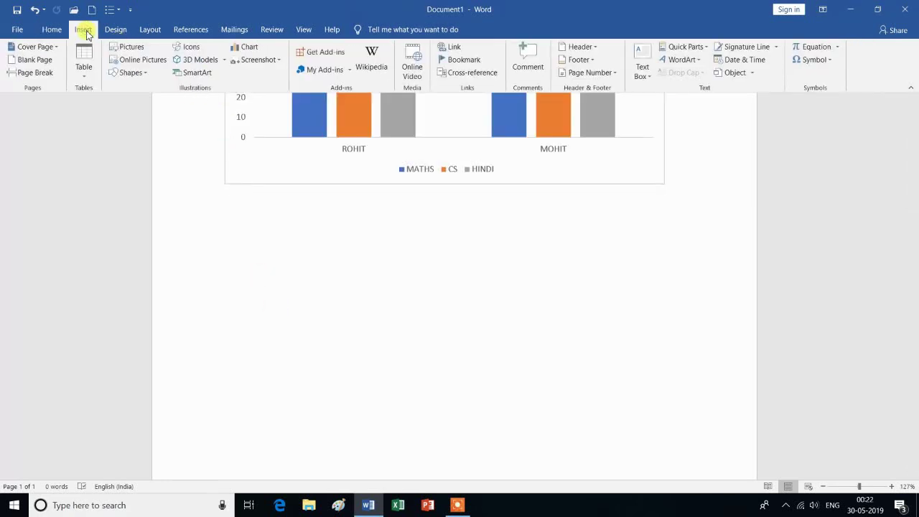
click(273, 63)
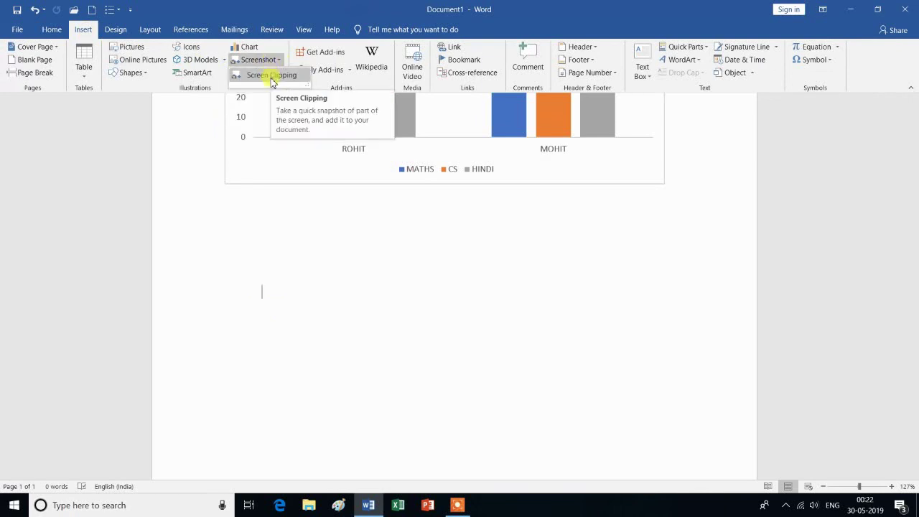
click(272, 78)
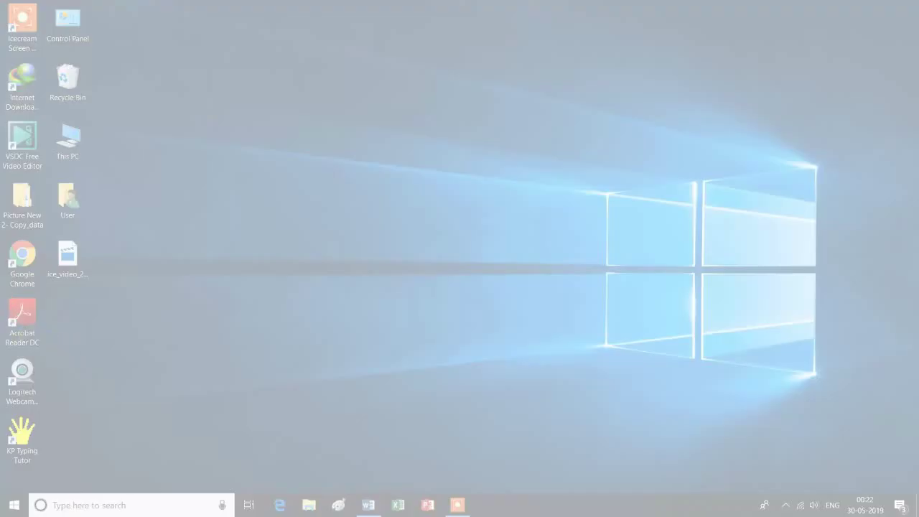
- Drag over the Acrobat Reader DC and Logitech Webcam desktop icons to insert a 5.1 × 14.03 cm clipping
mouse_move(6, 296)
mouse_down()
mouse_move(42, 443)
mouse_move(322, 412)
mouse_up()
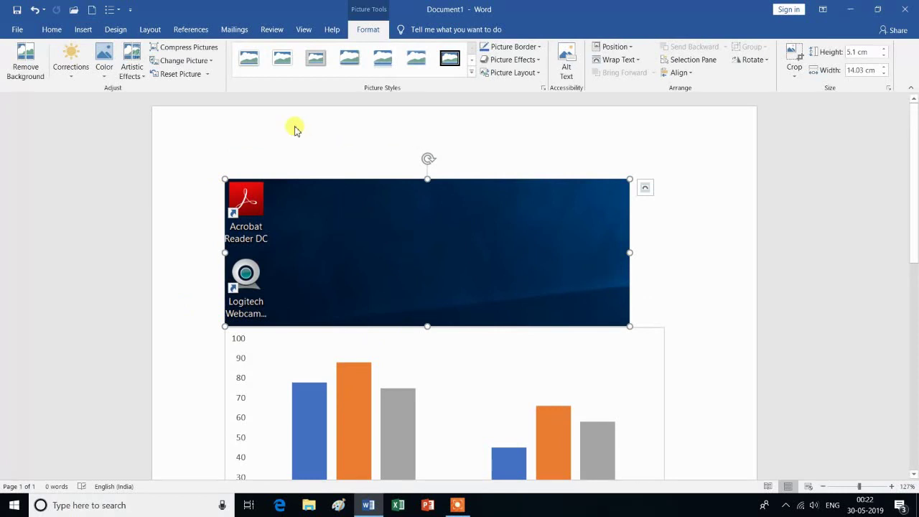
click(81, 30)
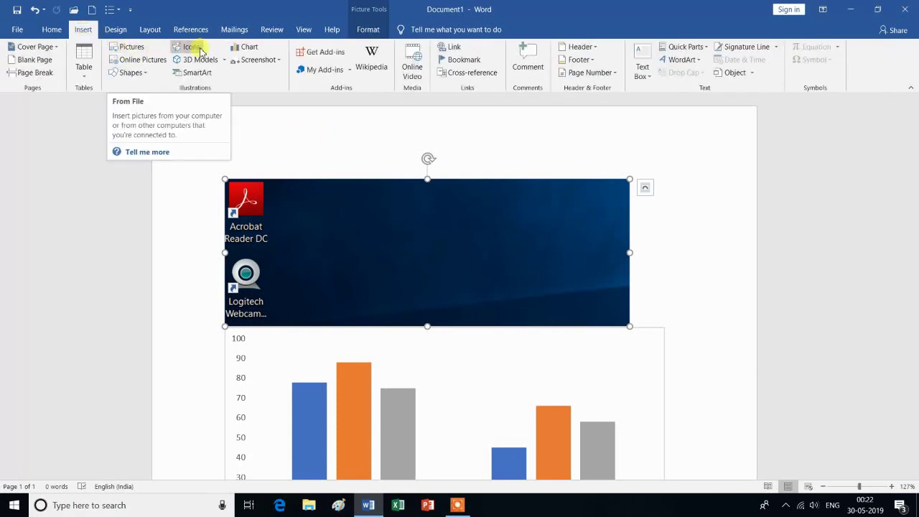